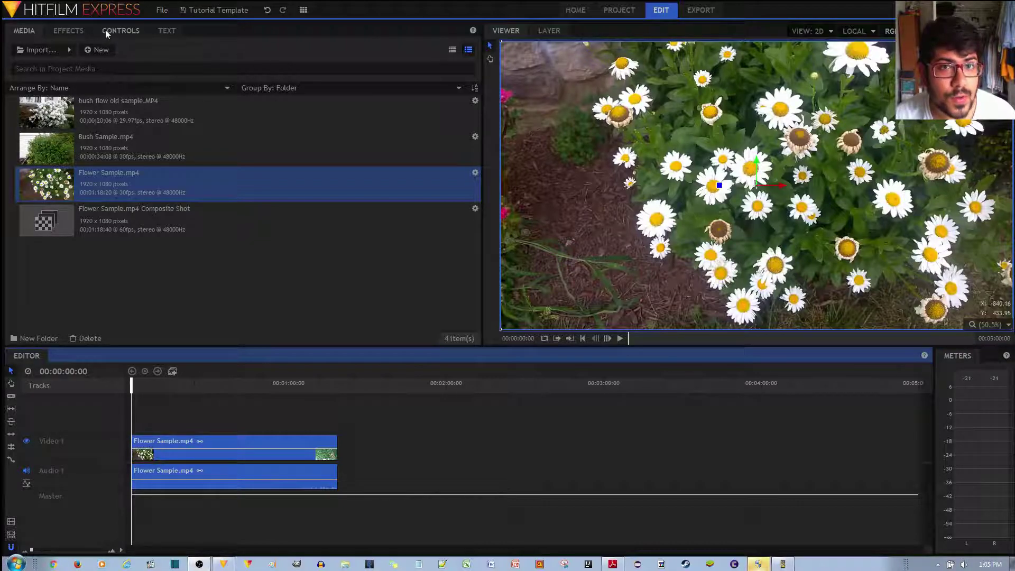
Step: Show the Effects panel's Distort category, listing Derez (VGHS) and Displacement
click(66, 32)
key(ctrl)
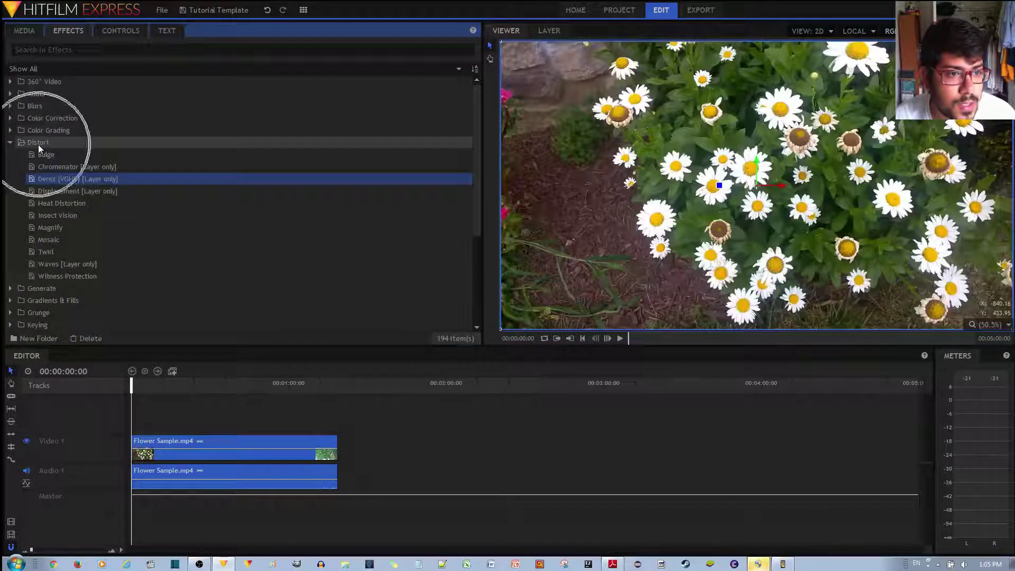
key(ctrl)
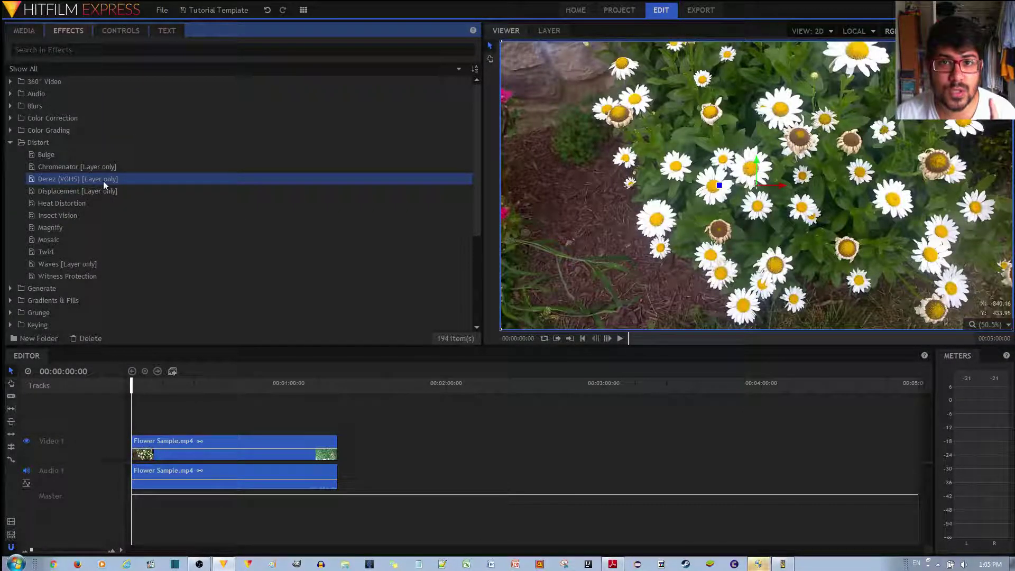
Step: Make a composite shot from the Flower Sample.mp4 clip
click(185, 440)
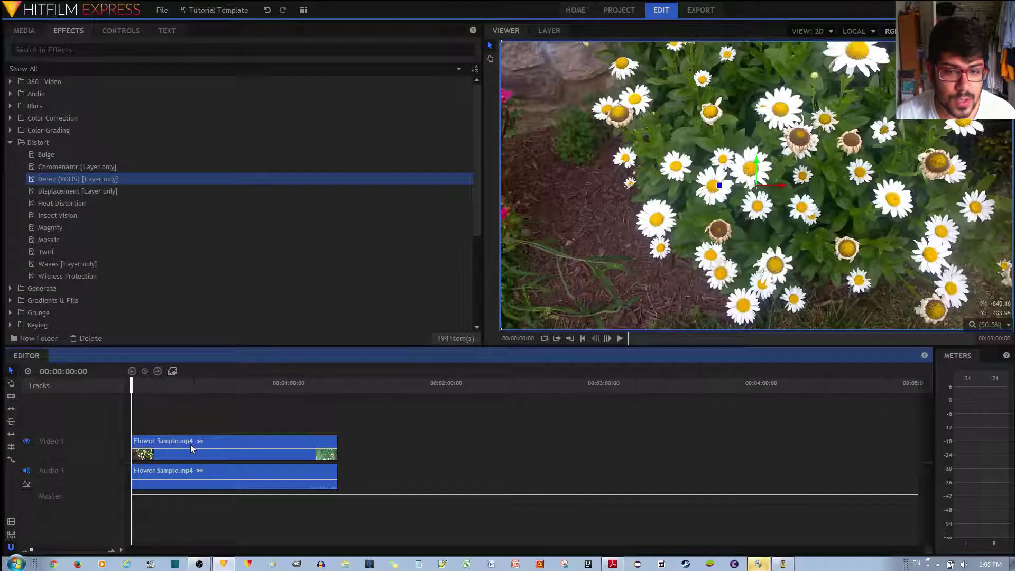
click(172, 371)
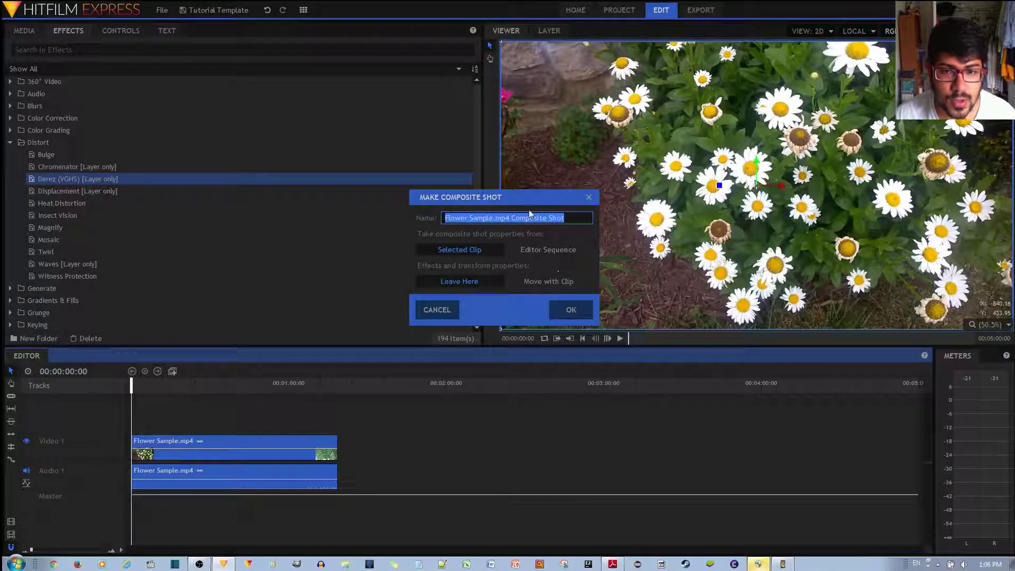
click(571, 310)
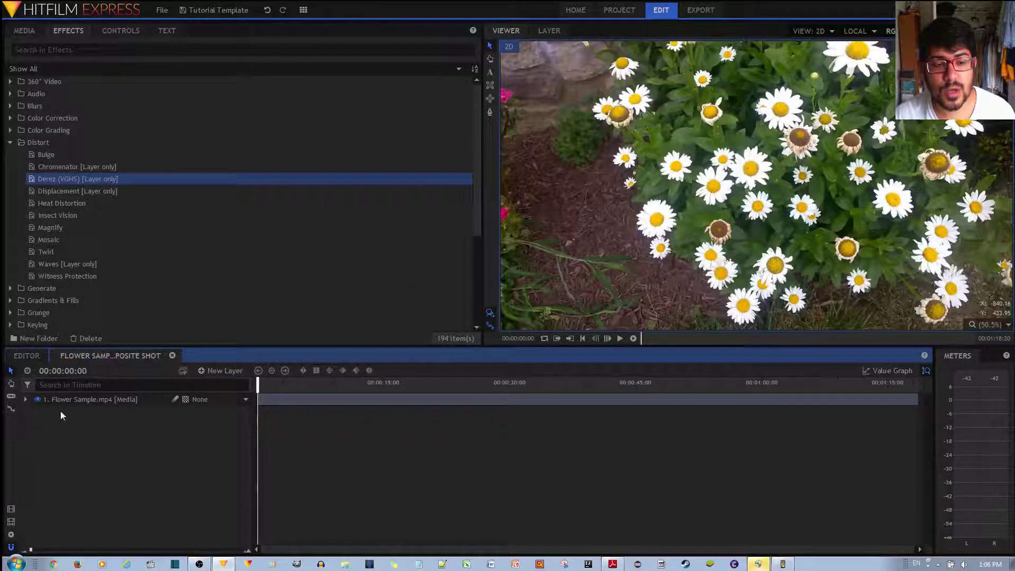
Step: Apply Derez (VGHS) to the Flower Sample layer
click(75, 400)
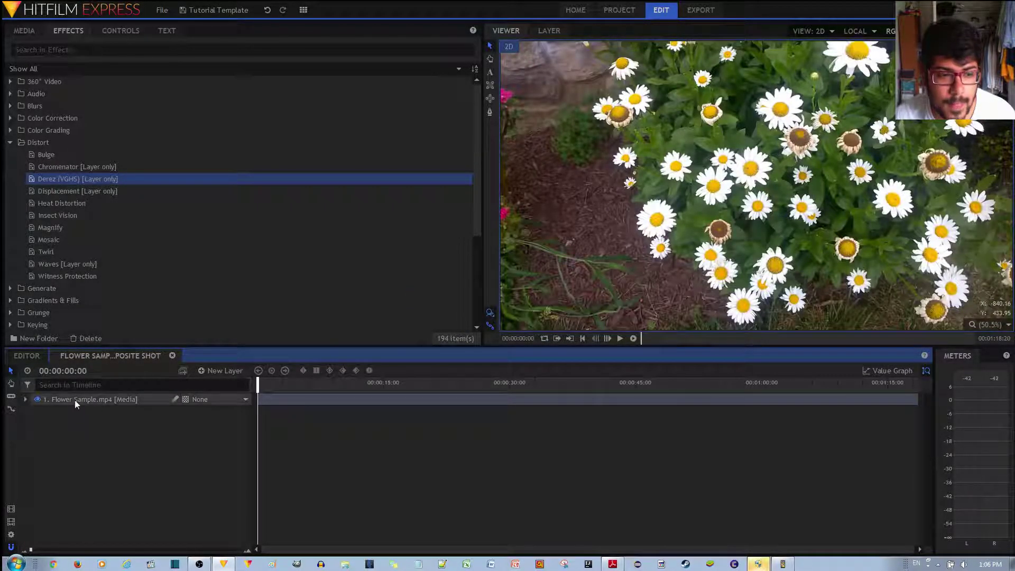
click(75, 400)
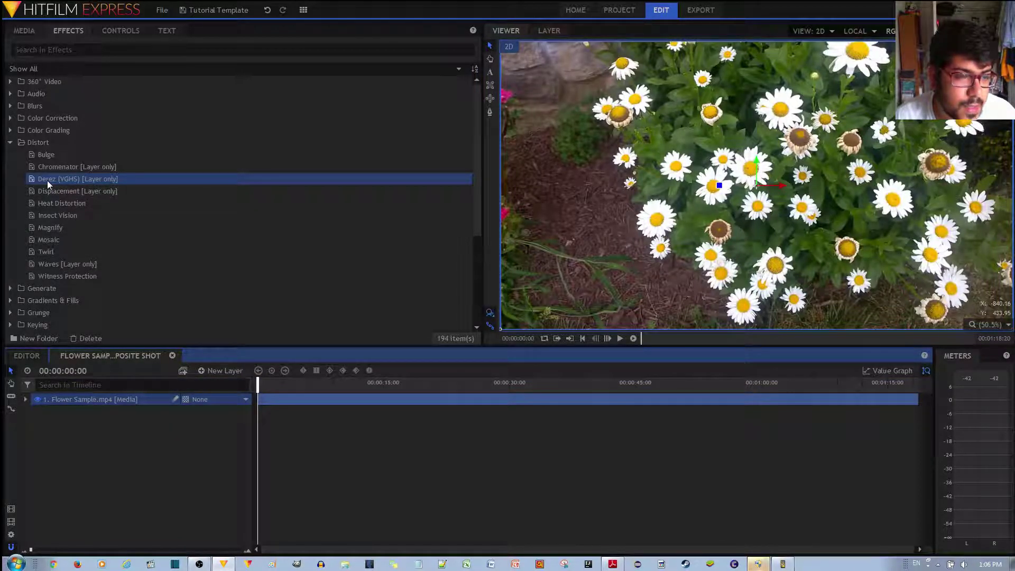
drag(47, 182, 89, 417)
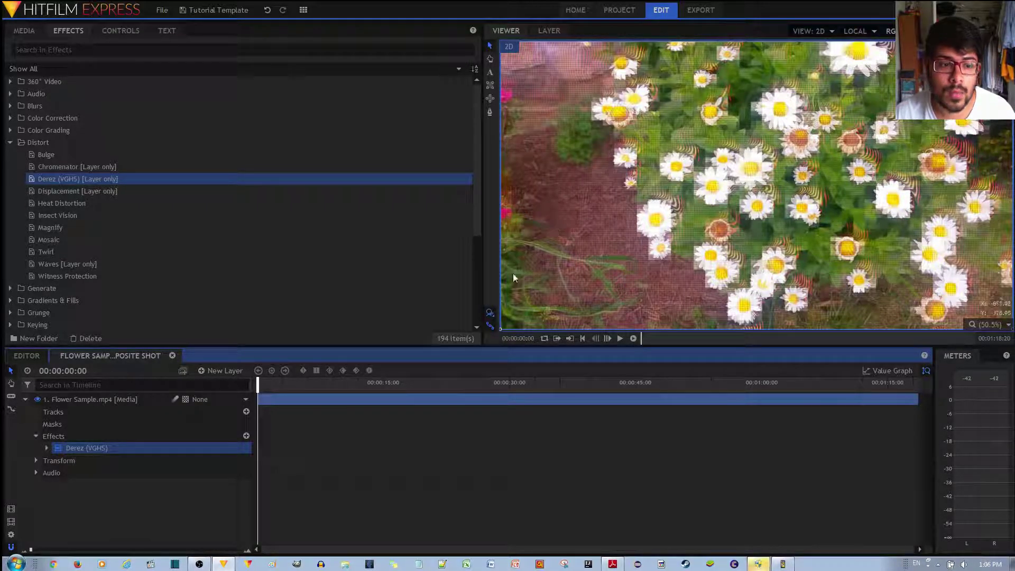
Step: Reveal Derez Pixelation controls: Strength 50%, Horizontal Blocks 45, Vertical Blocks 62
click(46, 448)
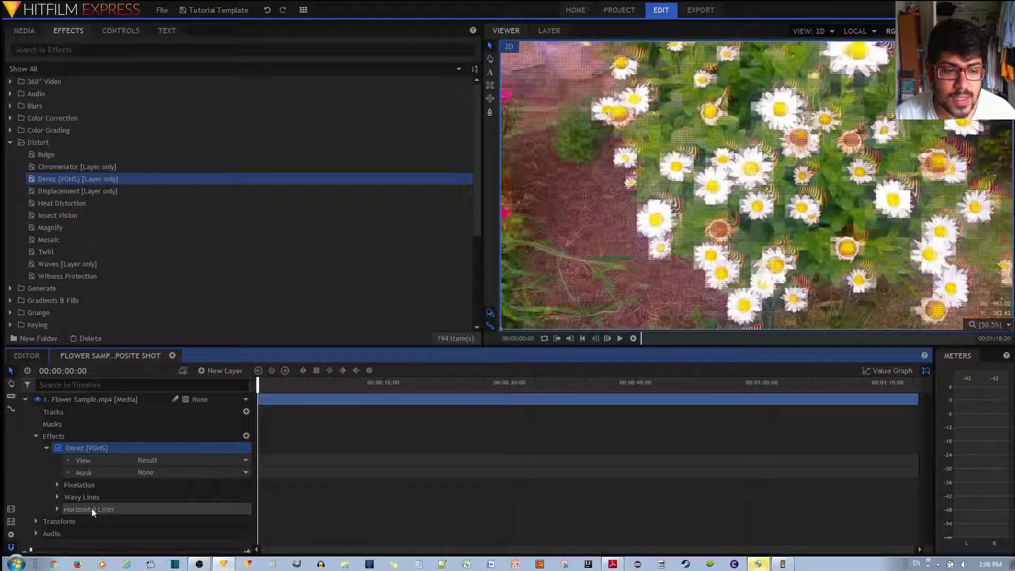
click(129, 32)
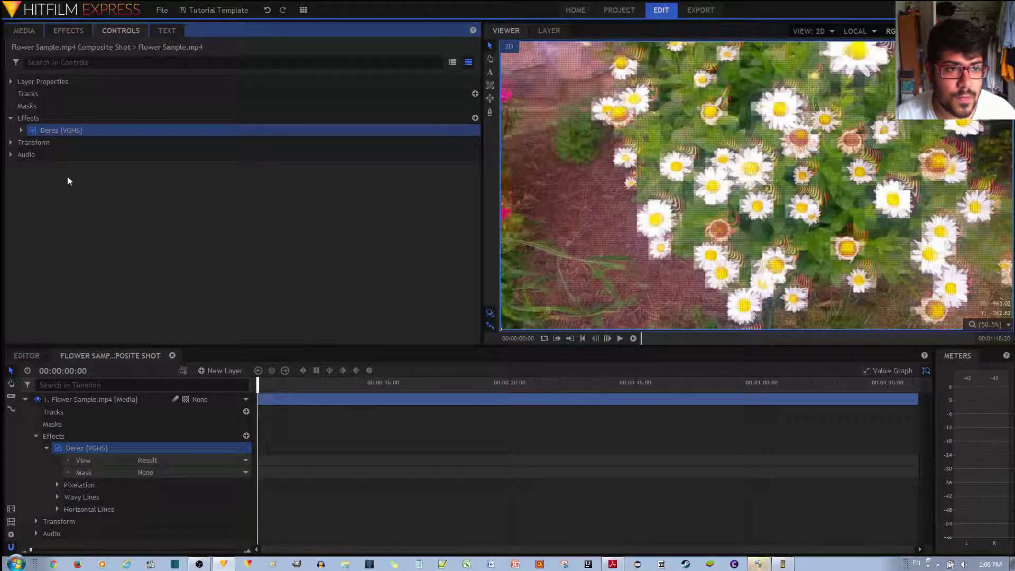
click(21, 131)
click(33, 167)
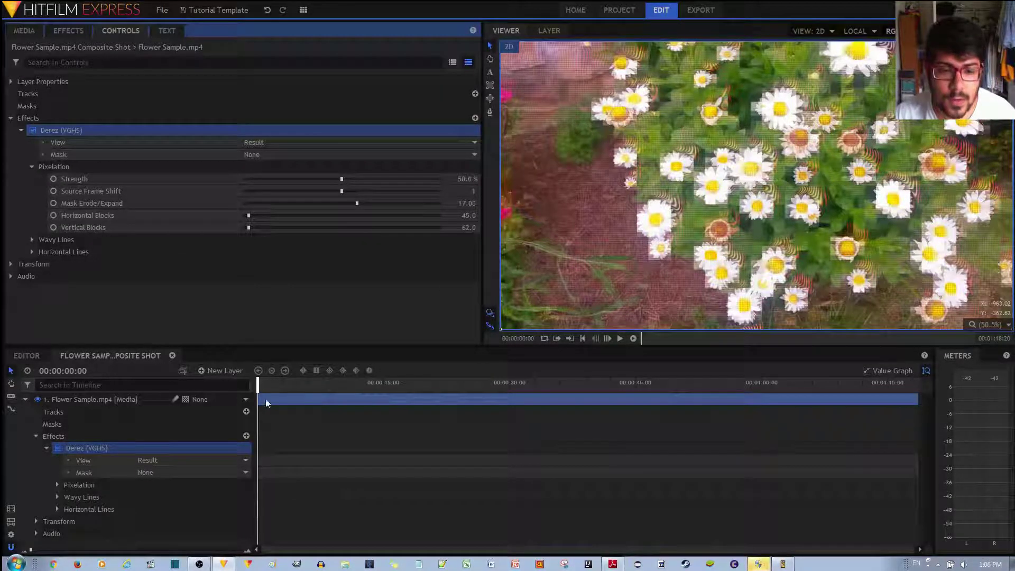
Step: Play the pixelated clip, then replay from the start with Derez off to compare
key(space)
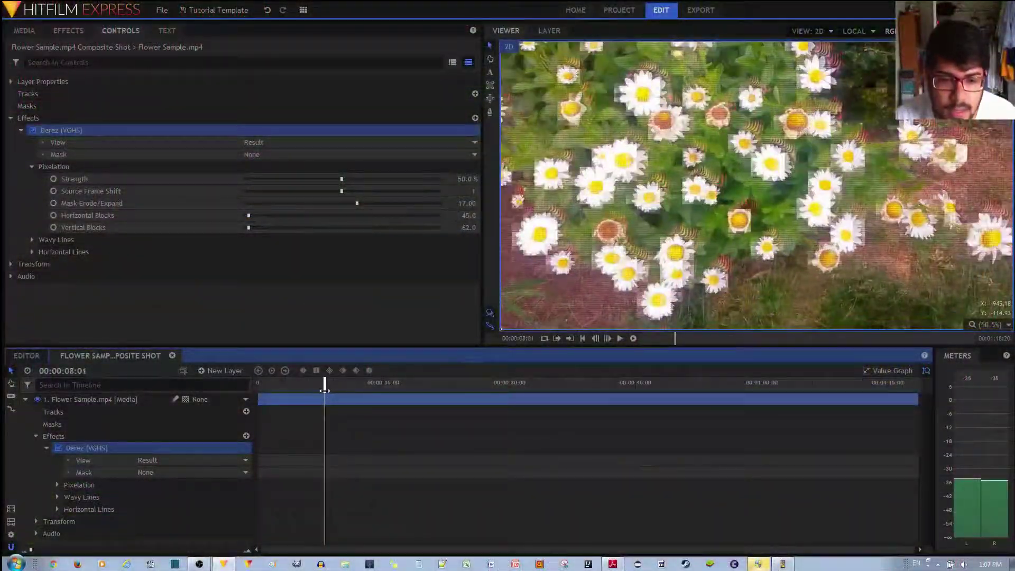
click(58, 448)
drag(324, 383, 233, 389)
key(space)
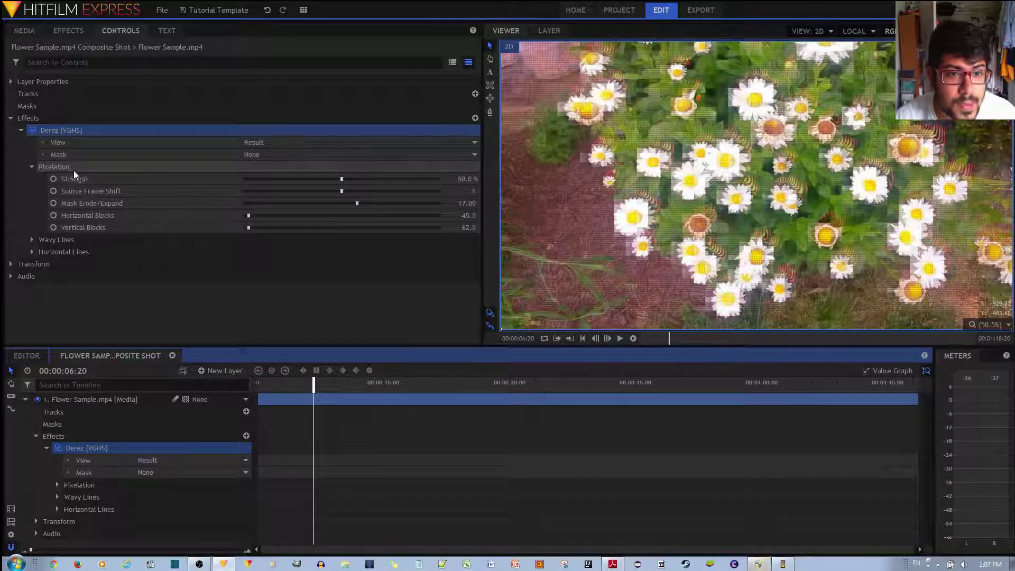
Step: Lower both Pixelation Strength and Wavy Lines Strength to 0%
click(341, 180)
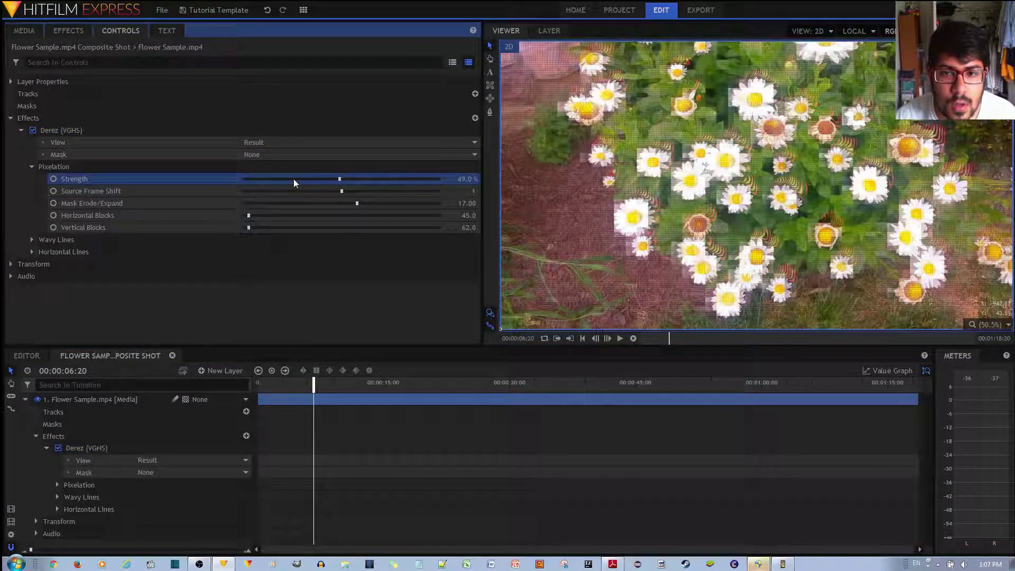
drag(293, 178, 200, 180)
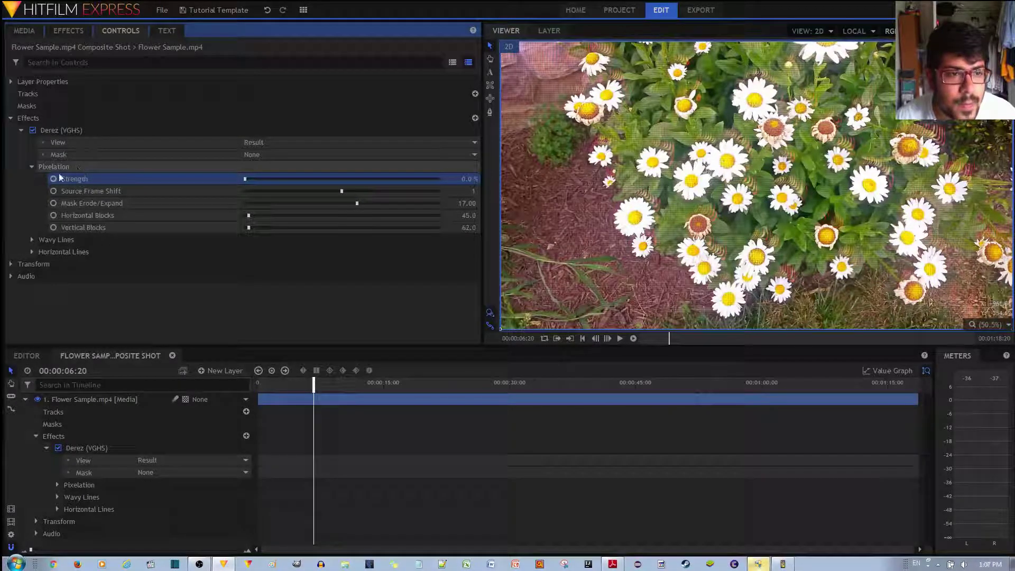
click(30, 239)
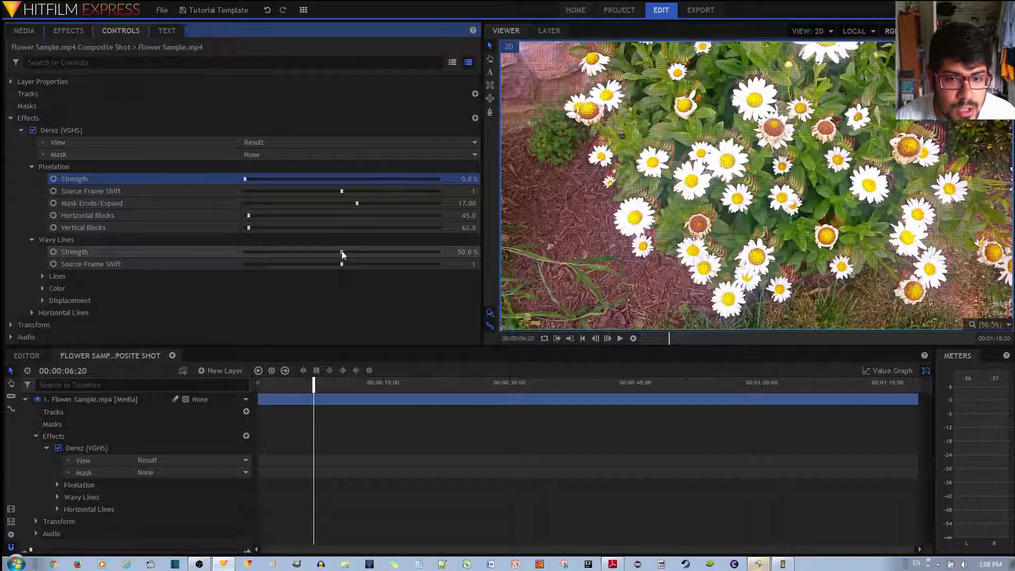
drag(341, 250, 214, 252)
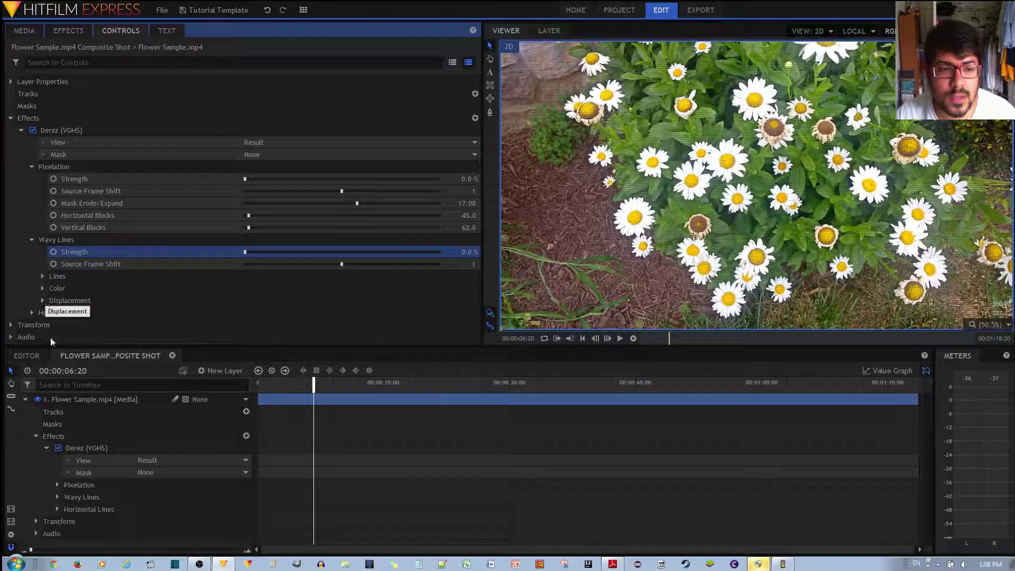
Step: Set Horizontal Lines Strength to 100%
click(40, 312)
scroll(316, 204, down, 3)
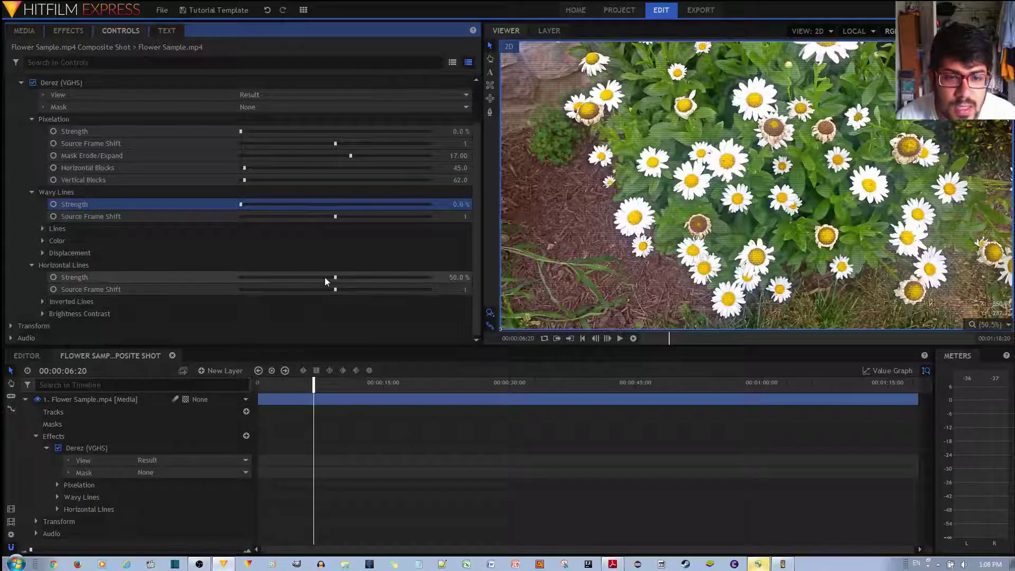
drag(335, 277, 230, 276)
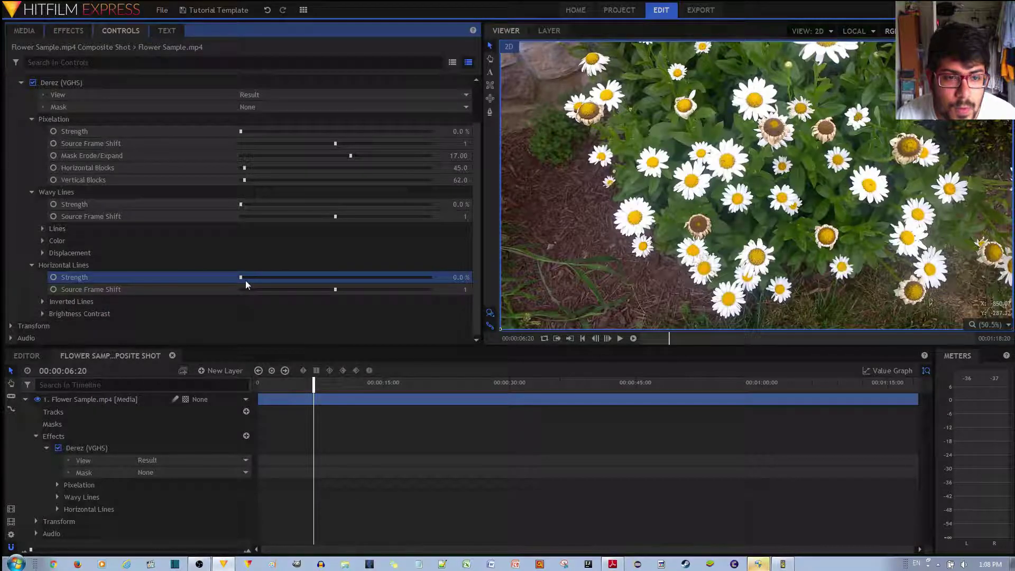
drag(240, 277, 441, 276)
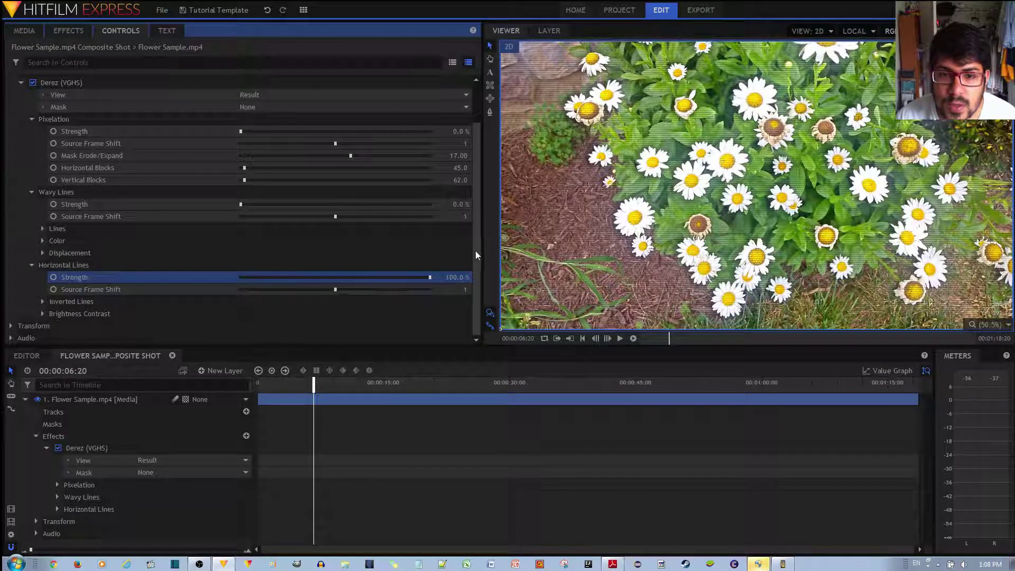
Step: Raise Wavy Lines Strength and Pixelation Strength to 100%
drag(475, 251, 476, 225)
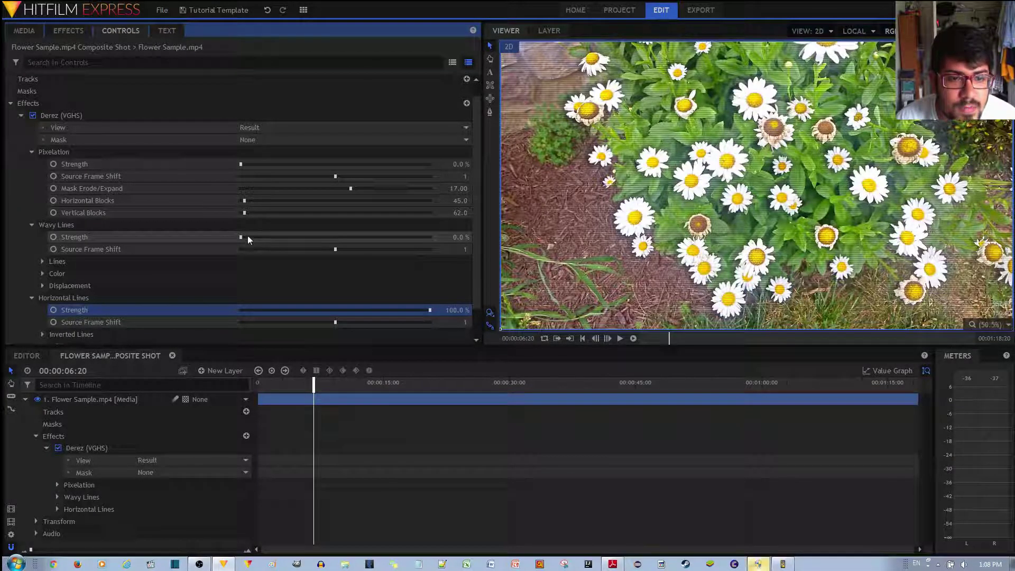
drag(241, 237, 399, 243)
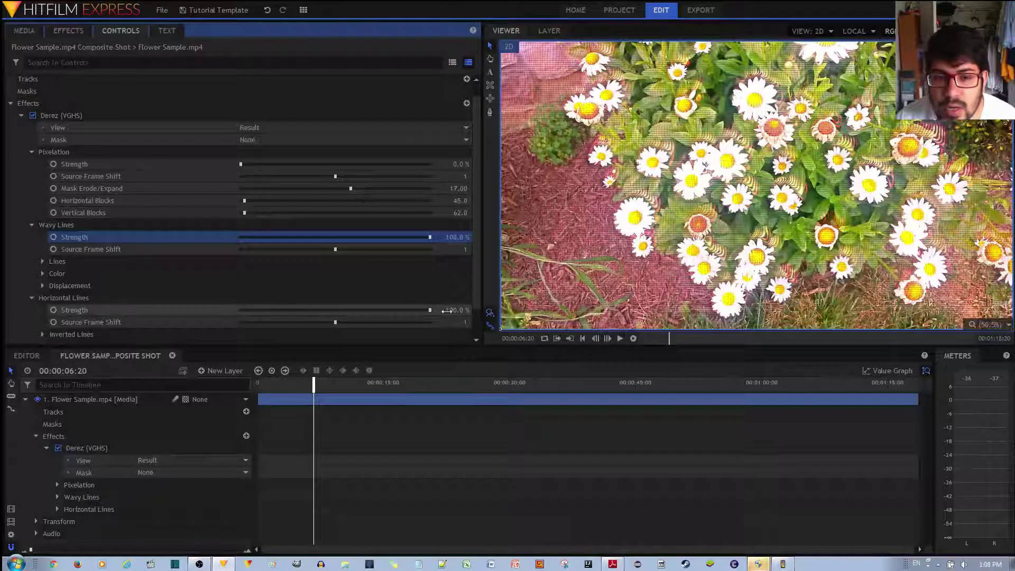
scroll(480, 198, up, 2)
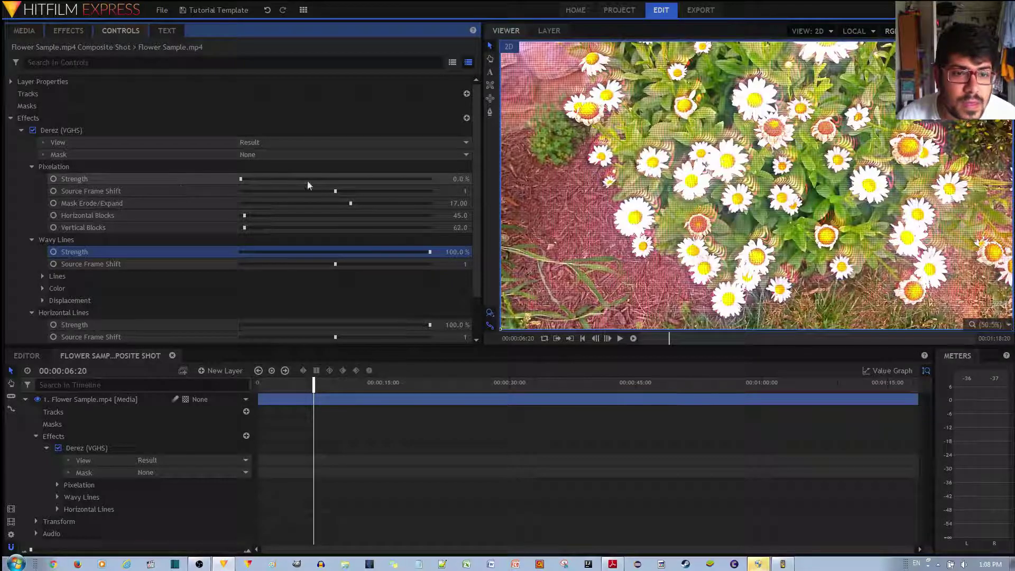
drag(242, 178, 325, 180)
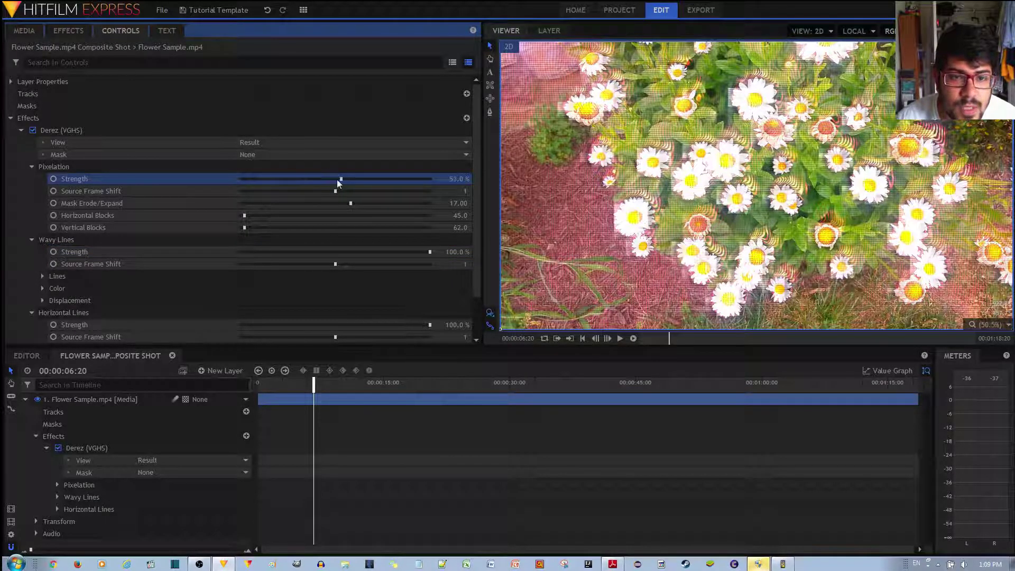
drag(337, 179, 452, 179)
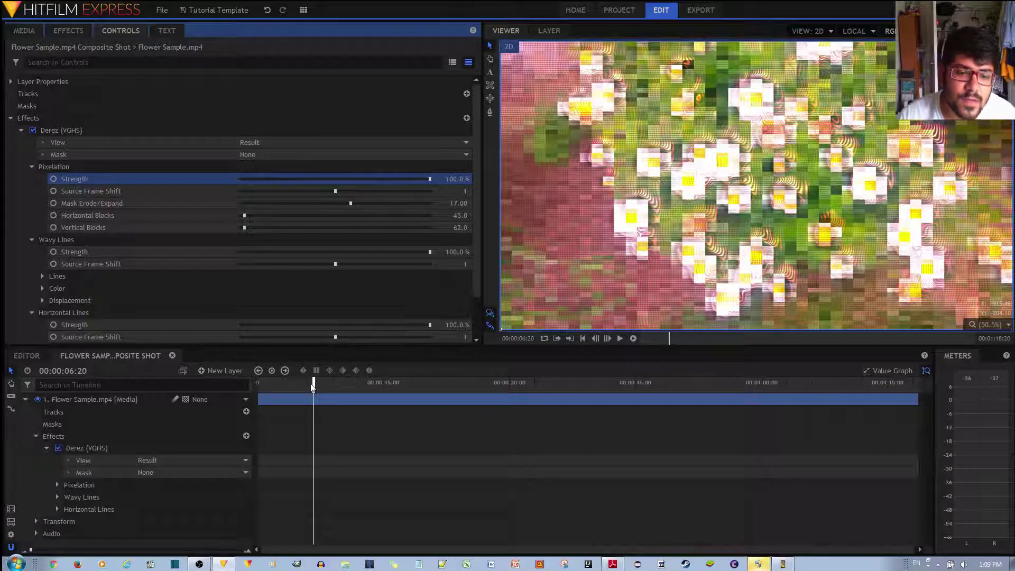
Step: Play the fully derezzed flower clip and pause at 00:00:12:23
mouse_move(313, 383)
mouse_down()
mouse_move(369, 398)
mouse_move(317, 385)
mouse_up()
key(space)
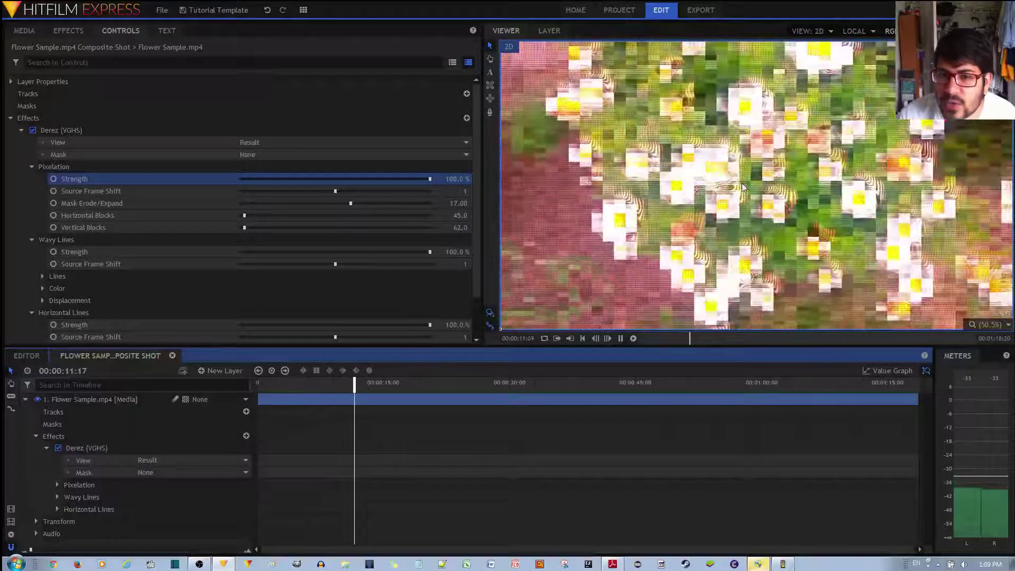
key(space)
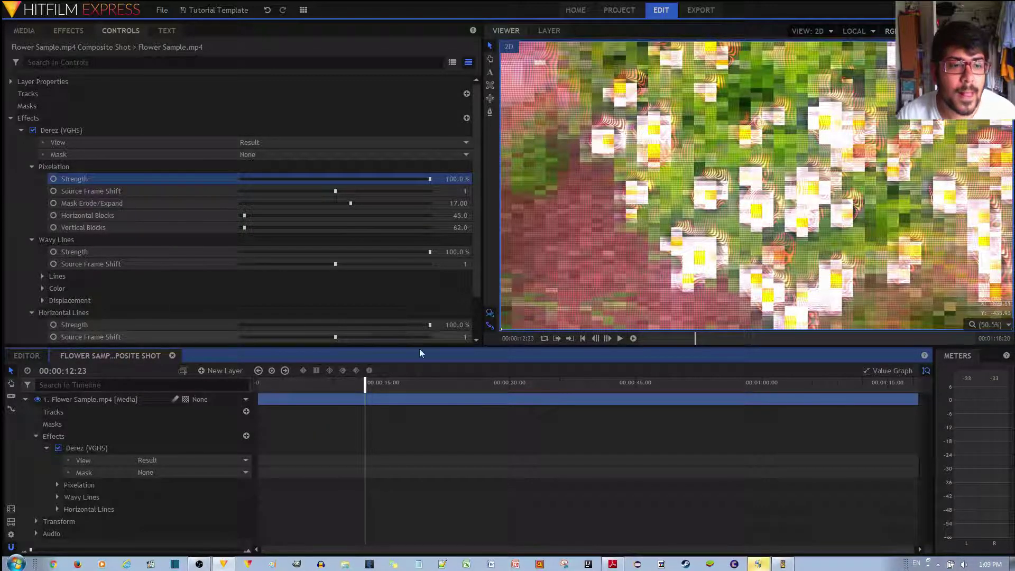
Step: Drop Wavy Lines and Horizontal Lines Strength to 0%, keeping Pixelation at 100%
click(426, 252)
drag(197, 256, 161, 258)
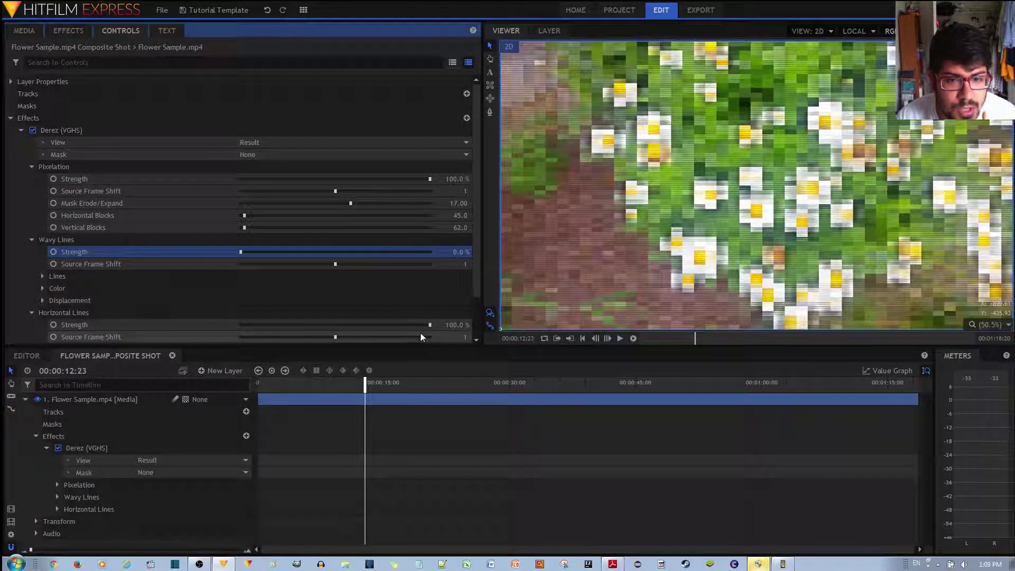
drag(429, 325, 173, 336)
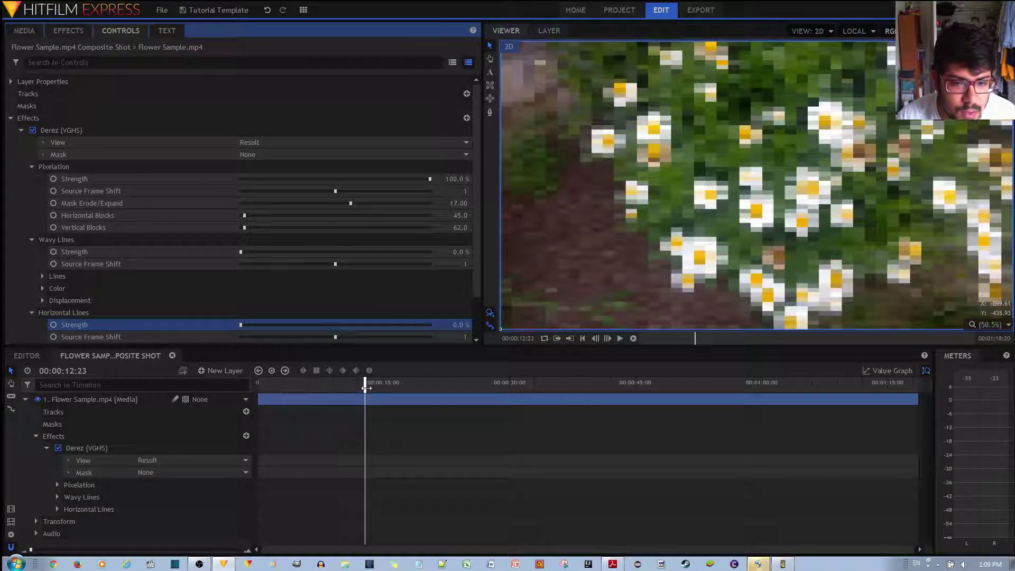
drag(365, 388, 261, 391)
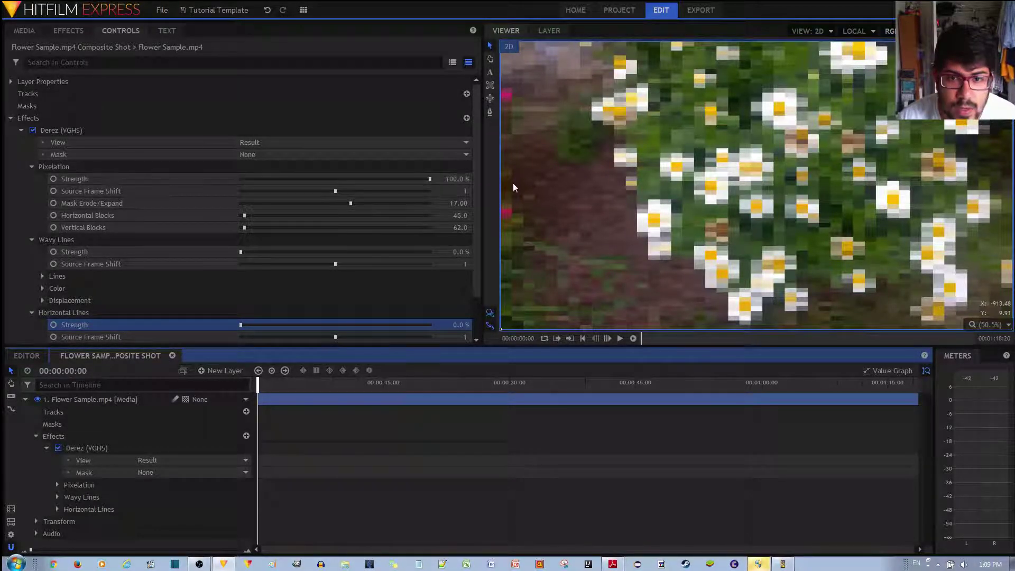
Step: Keyframe Pixelation Strength at 100% at the start and 0% later in the clip
click(53, 178)
key(space)
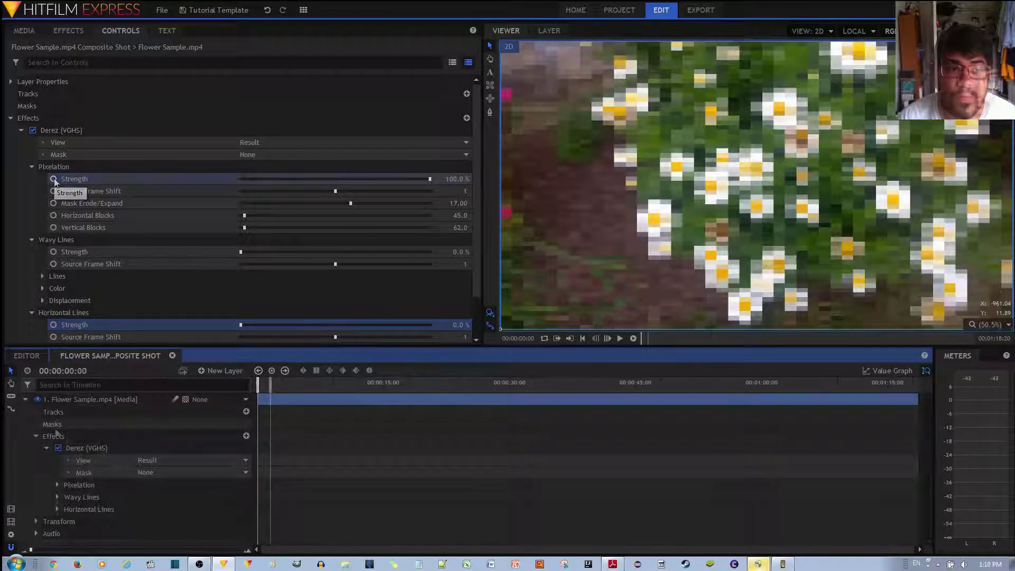
click(55, 485)
scroll(53, 478, down, 1)
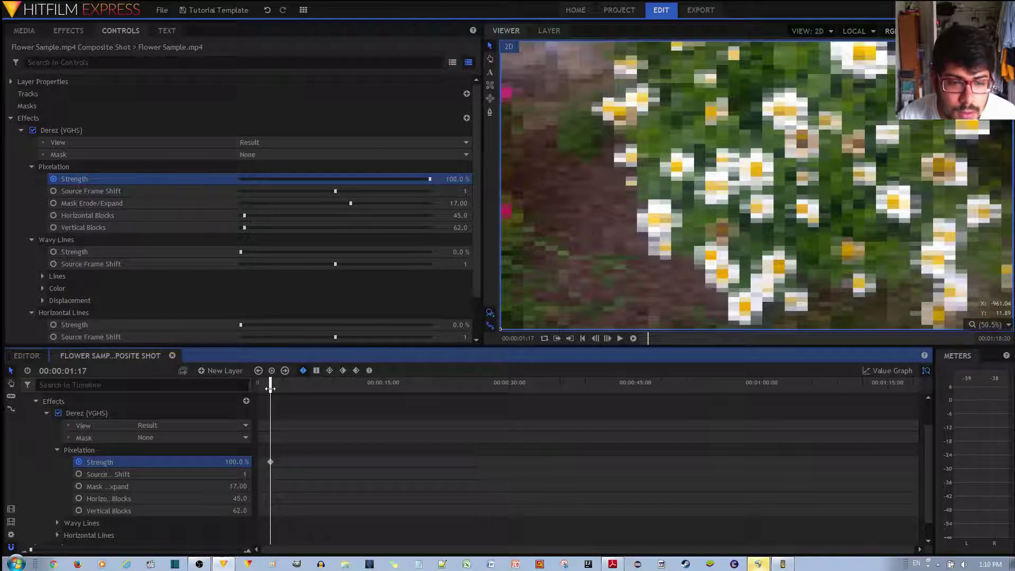
drag(270, 385, 317, 389)
click(235, 461)
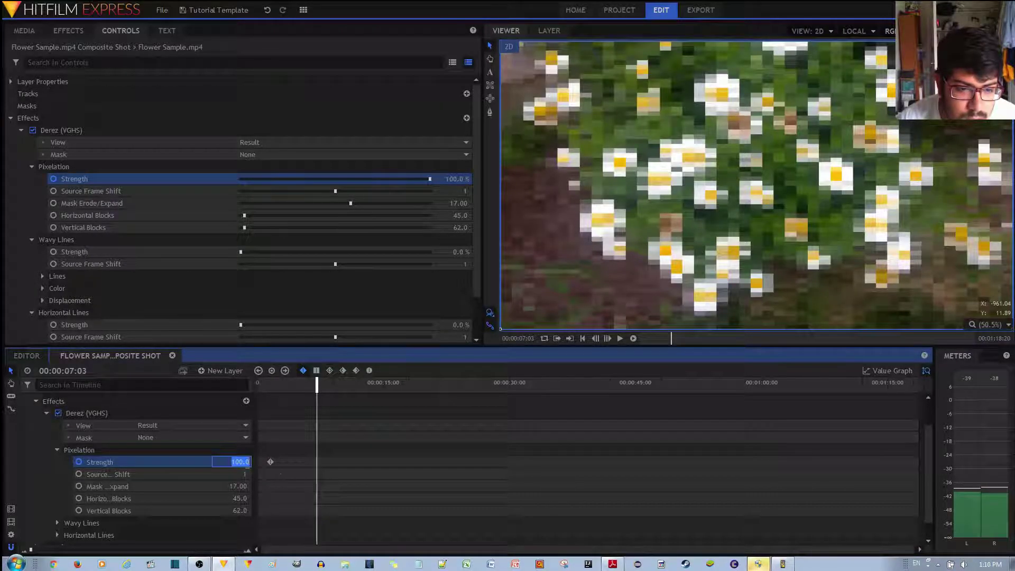
text(0)
key(Return)
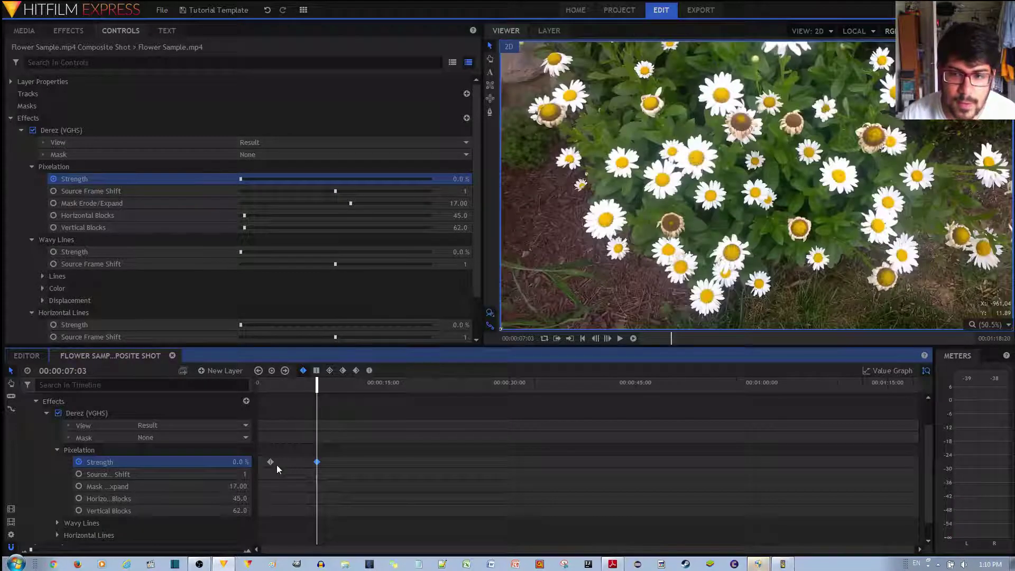
Step: Move the 0% keyframe to about two seconds in and replay the transition
drag(317, 386, 258, 385)
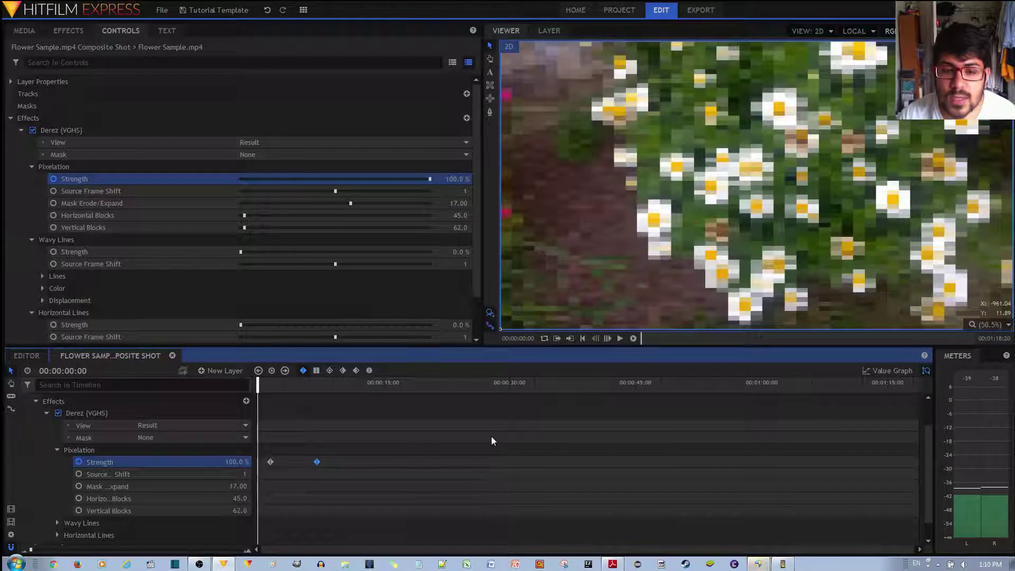
key(space)
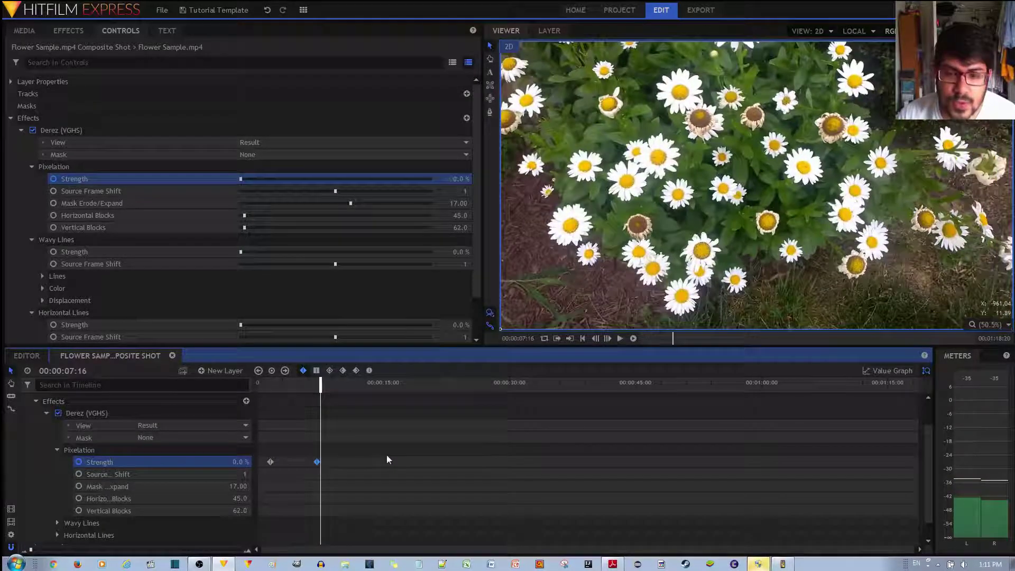
key(space)
drag(317, 463, 274, 463)
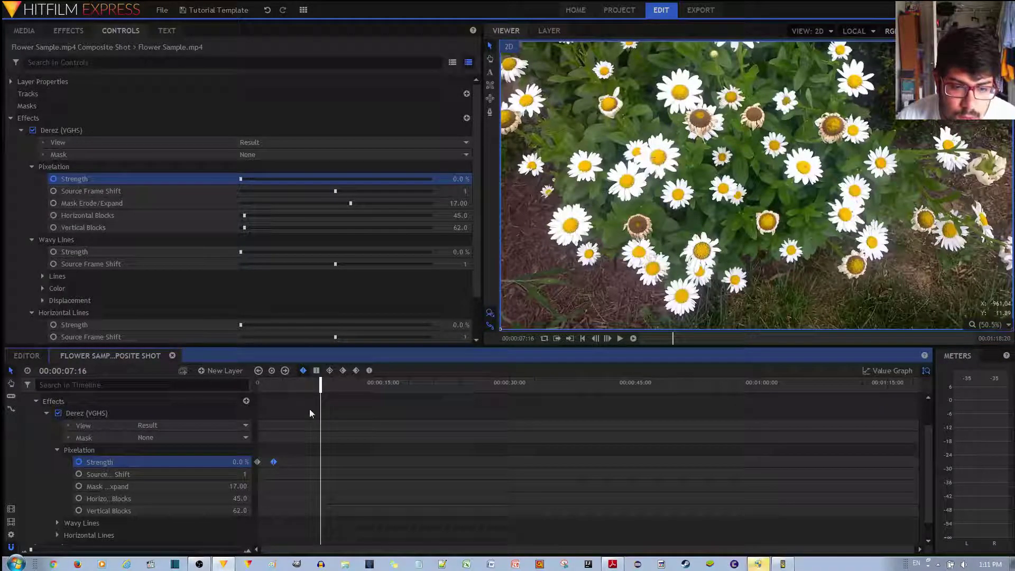
drag(320, 385, 258, 391)
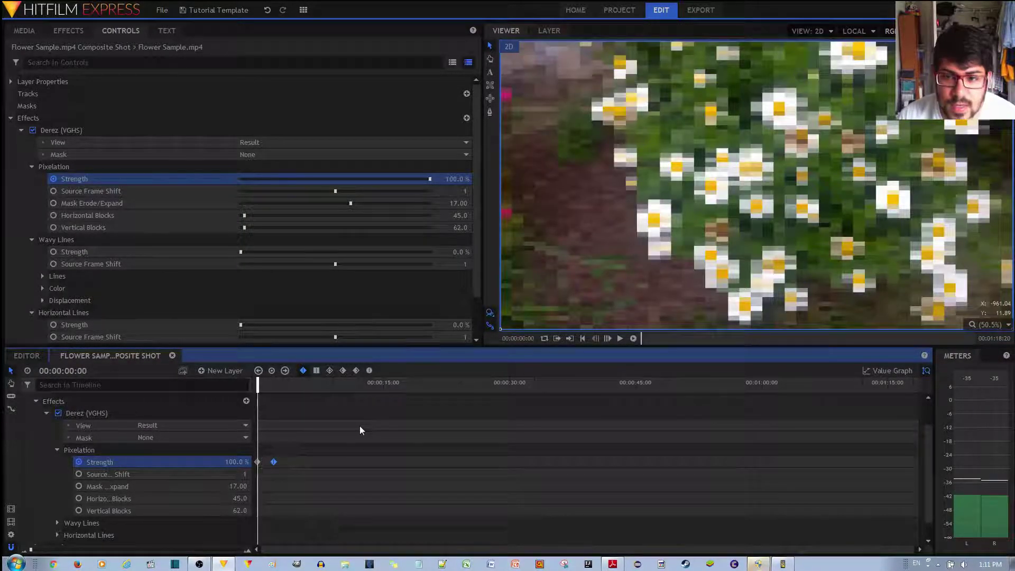
key(space)
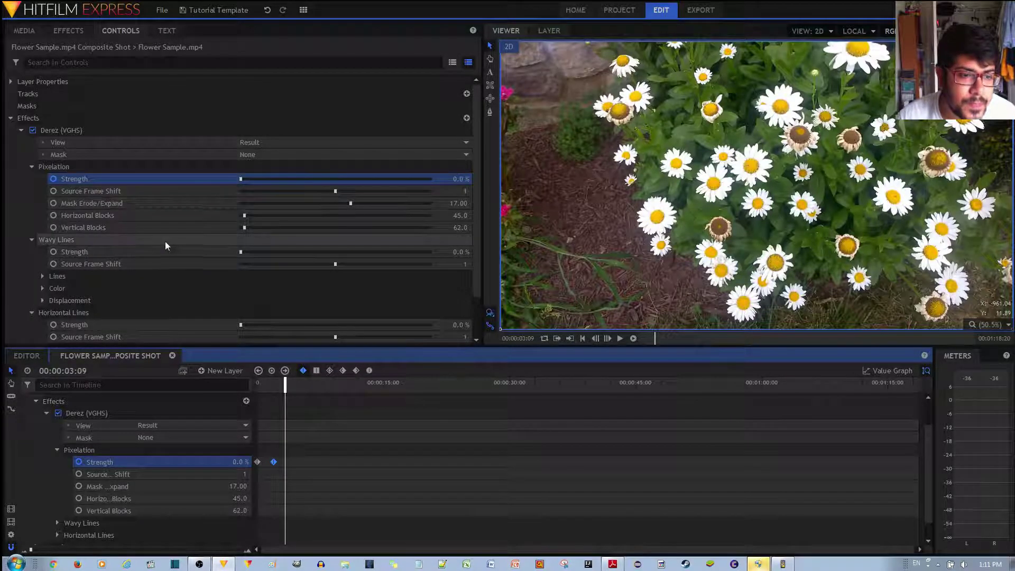
Step: Set Source Frame Shift to -14, Mask Erode/Expand to 6.00, and Horizontal Blocks to 676.5
scroll(165, 241, down, 1)
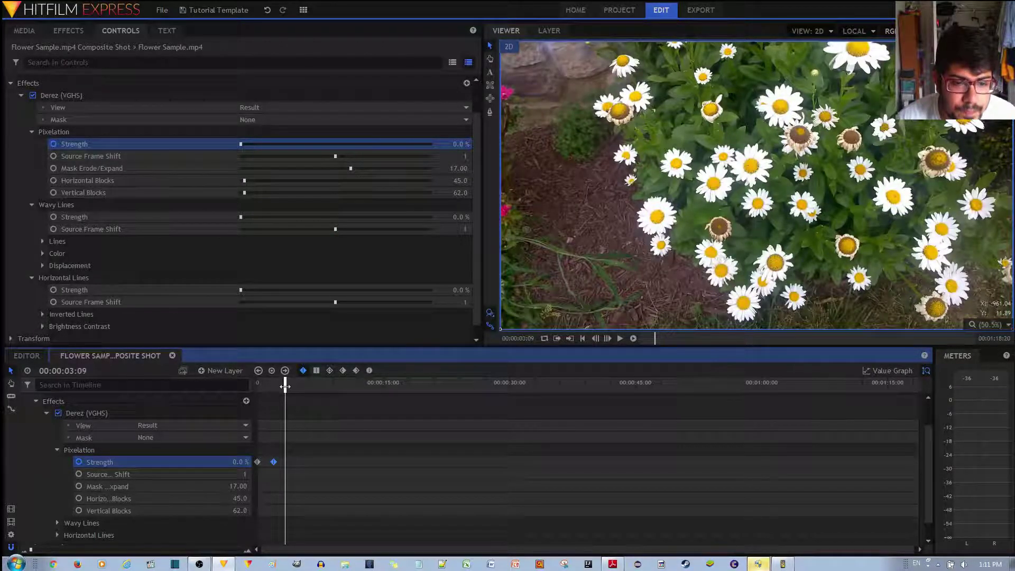
drag(284, 390, 258, 391)
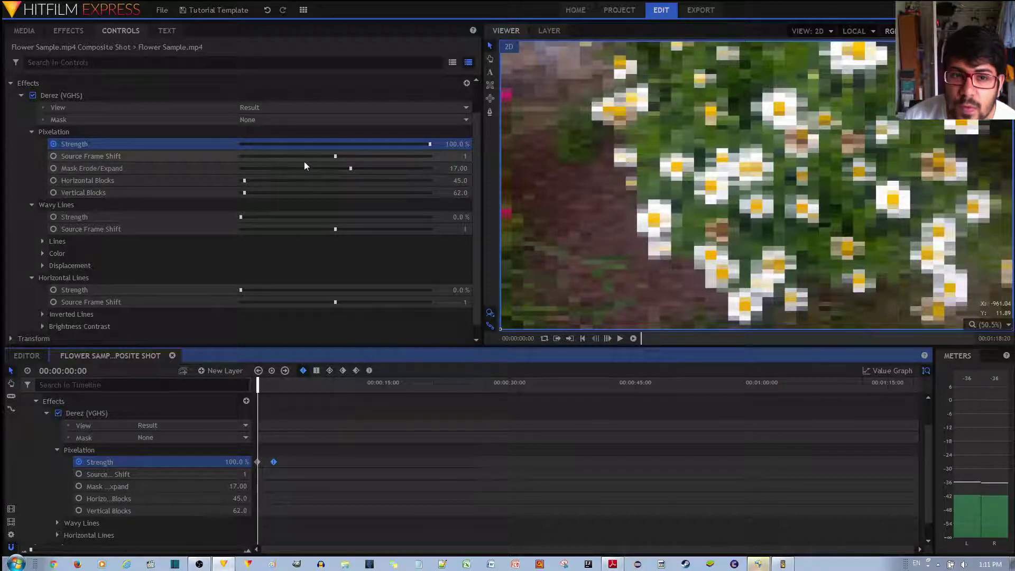
drag(335, 156, 475, 172)
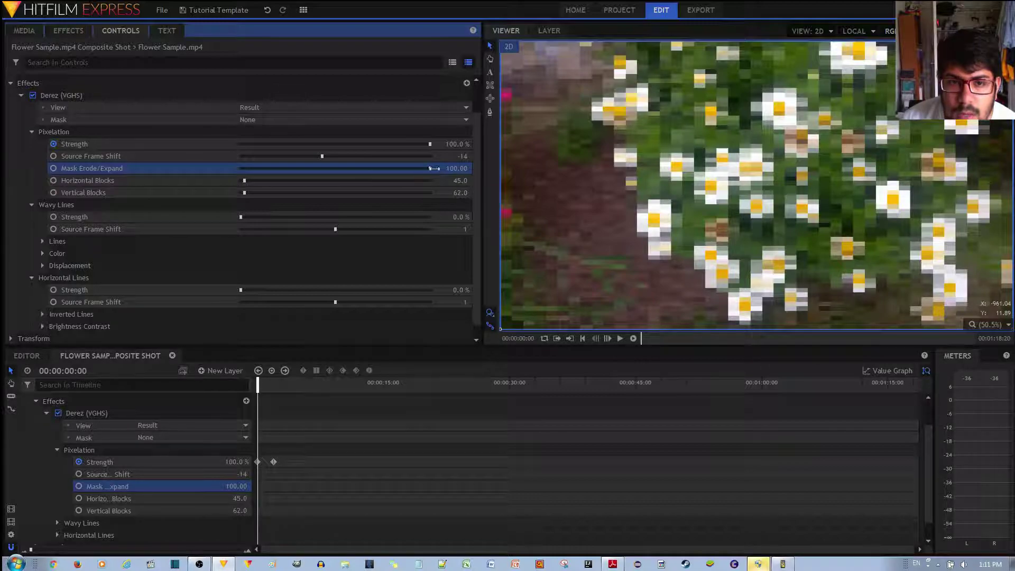
drag(385, 170, 337, 173)
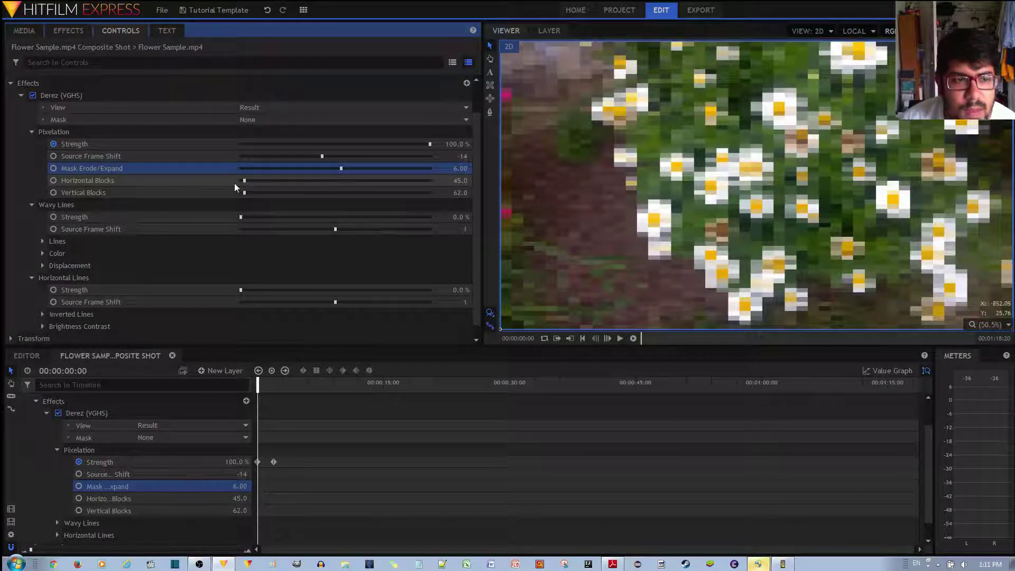
mouse_move(244, 181)
mouse_down()
mouse_move(386, 183)
mouse_move(224, 182)
mouse_move(303, 182)
mouse_up()
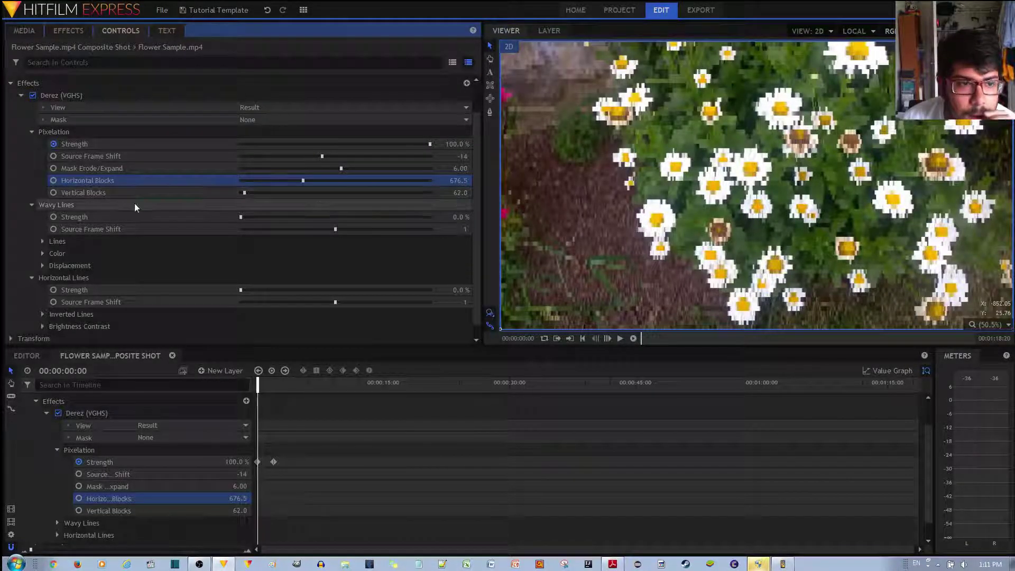
Step: Test other block counts, then undo back to Horizontal Blocks 45 and Vertical Blocks 62
key(ctrl+z)
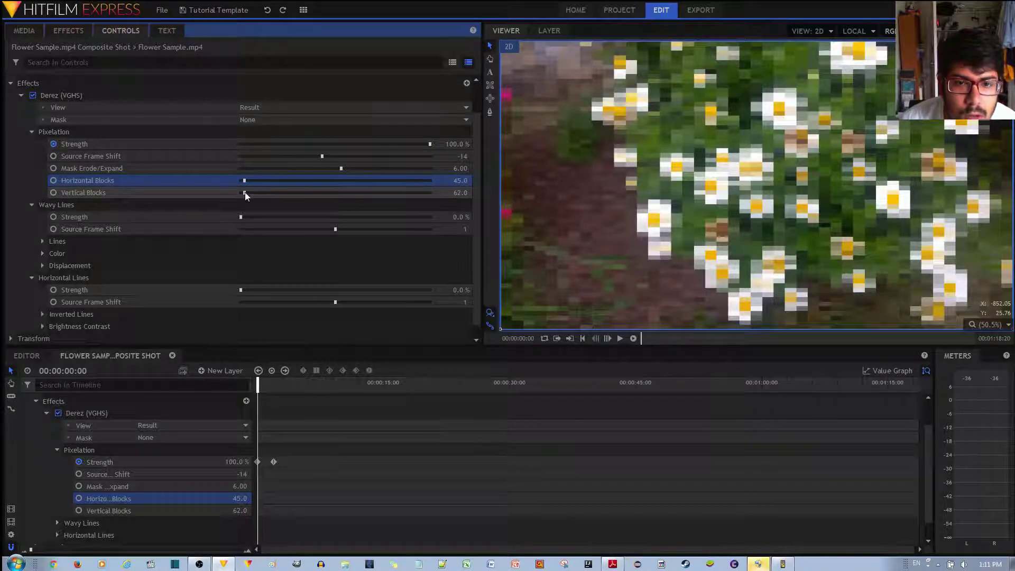
drag(245, 192, 222, 182)
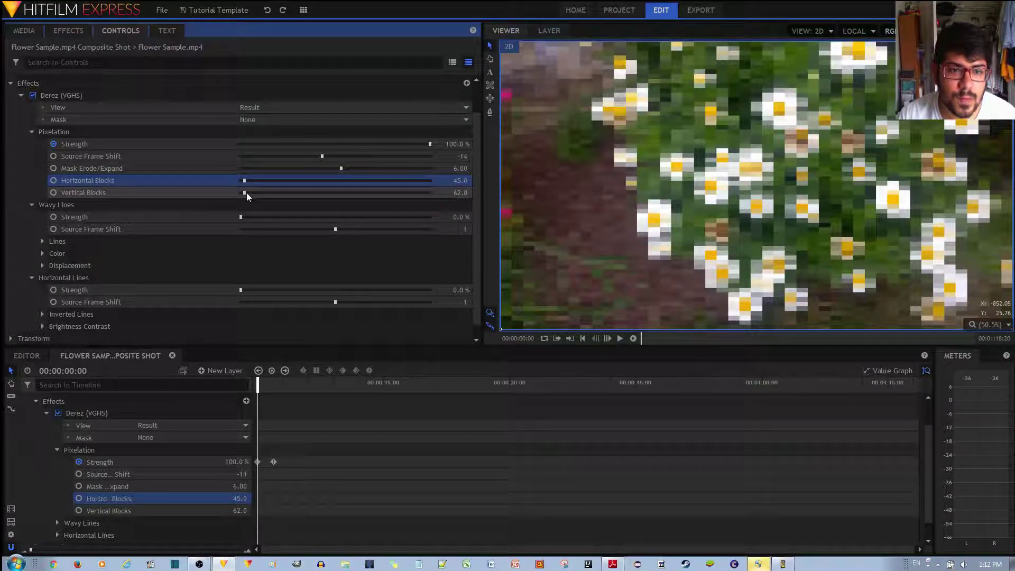
drag(245, 192, 240, 181)
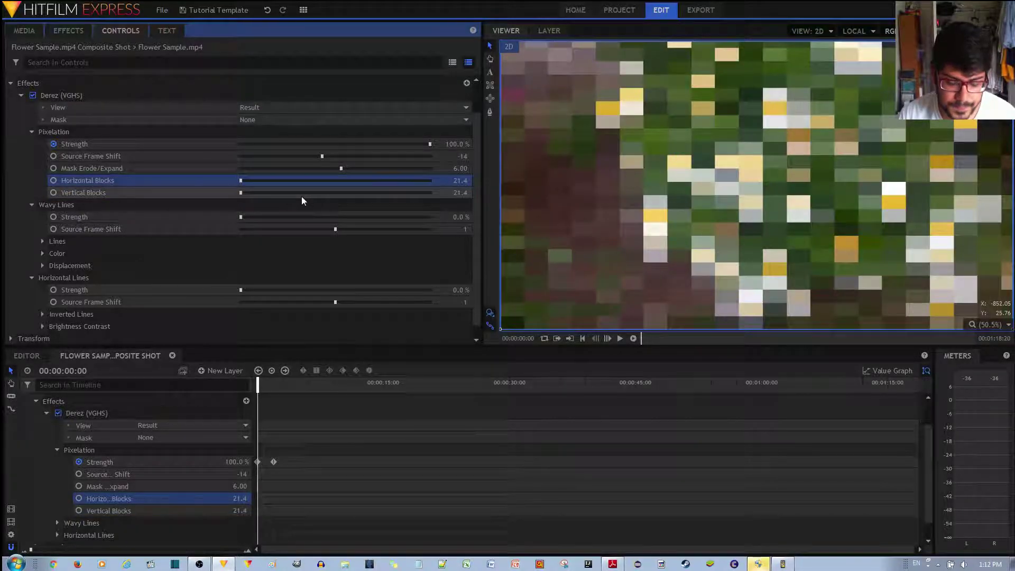
key(ctrl+z)
key(ctrl+z)
key(ctrl+z)
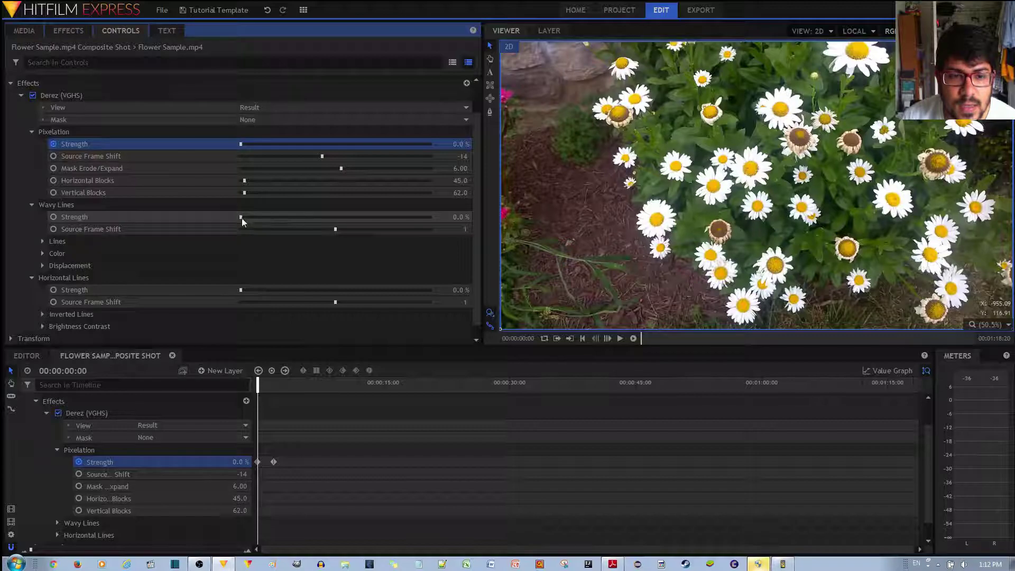
Step: Set Wavy Lines Strength to 100% and adjust Source Frame Shift, ending at 15
drag(241, 218, 469, 225)
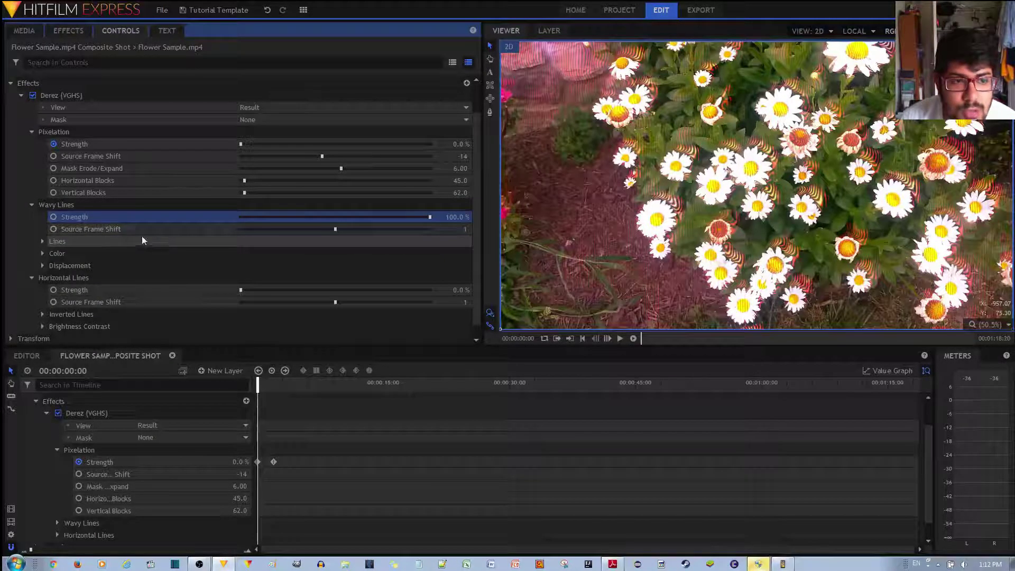
drag(335, 230, 414, 228)
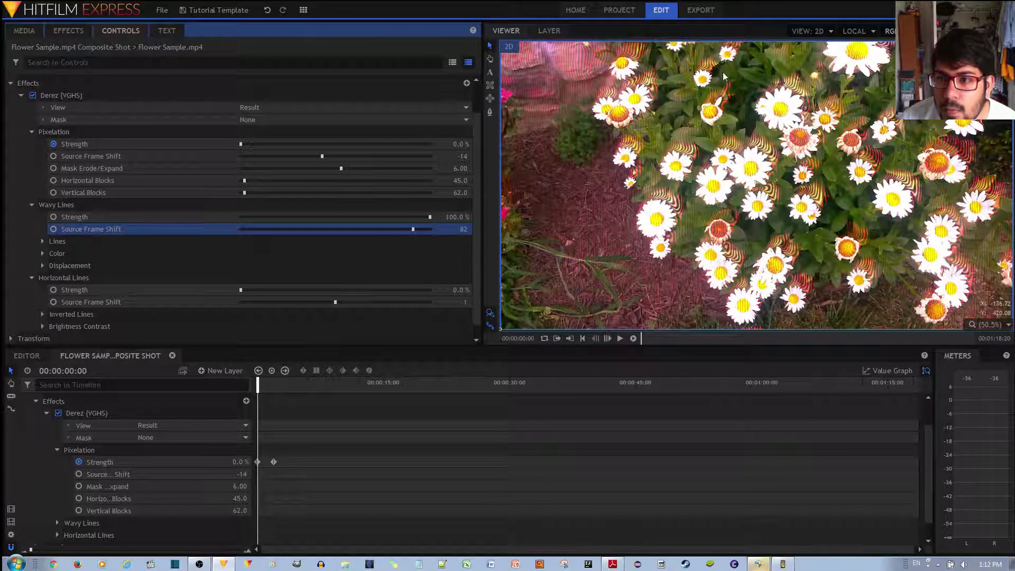
click(350, 229)
Step: In Wavy Lines > Lines, set Frequency 552.96, Sharpness 2.00 and Source Frame Shift 4
click(42, 241)
scroll(71, 229, down, 3)
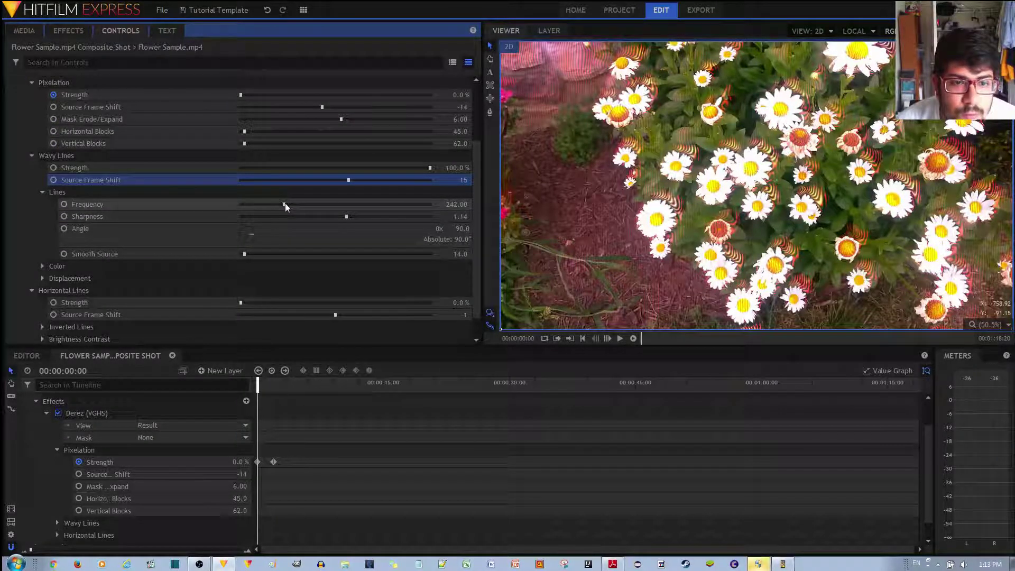
drag(284, 204, 350, 206)
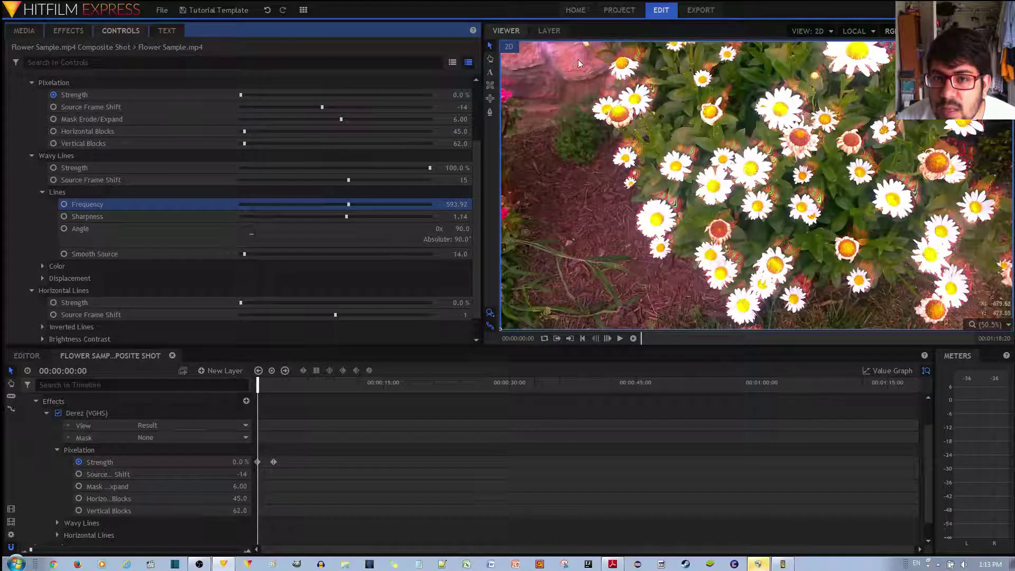
click(249, 204)
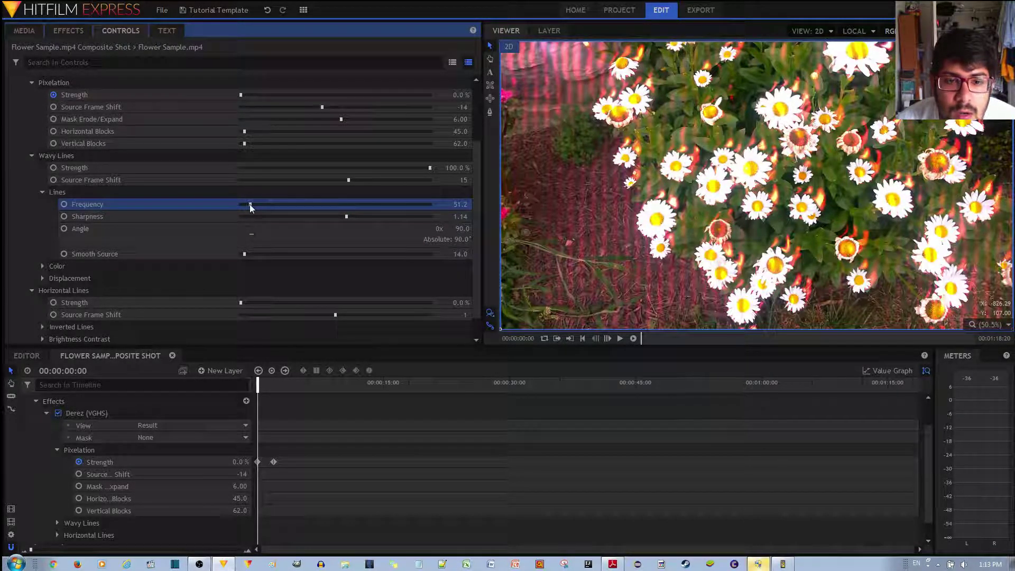
drag(249, 203, 242, 205)
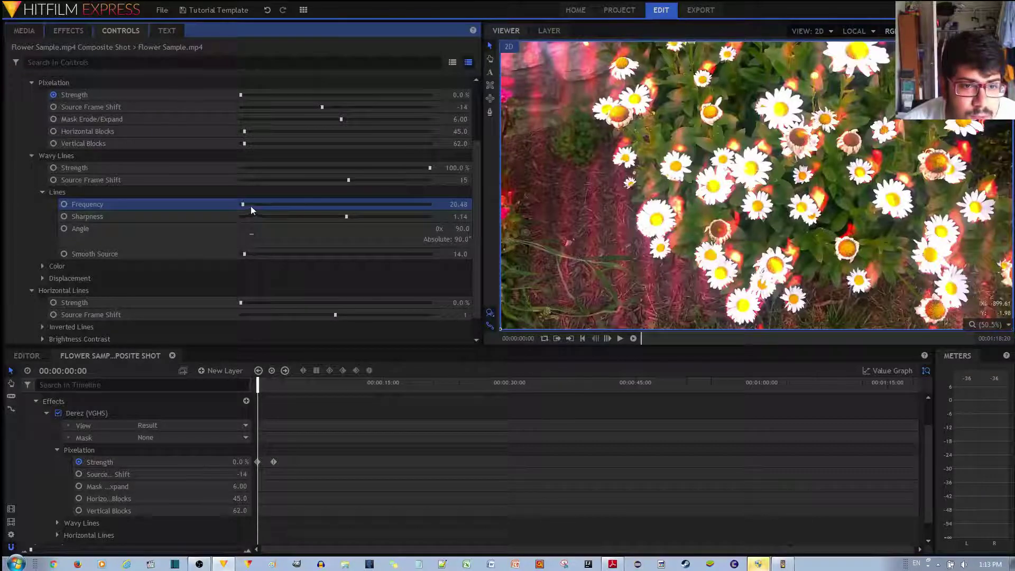
drag(345, 217, 442, 220)
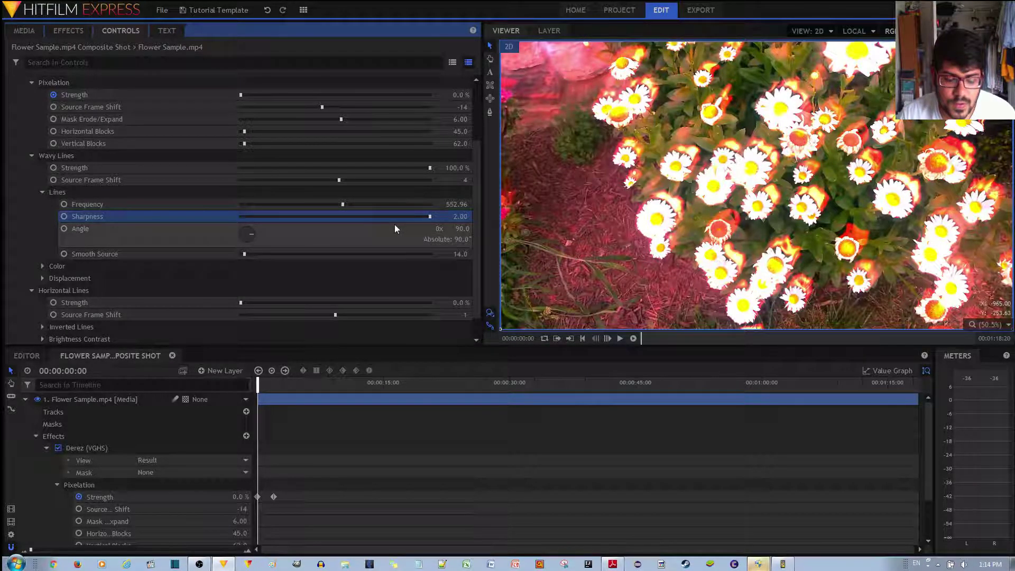
Step: Return Wavy Lines Sharpness to 1.14 with undo and set Smooth Source to 0.0
key(ctrl+z)
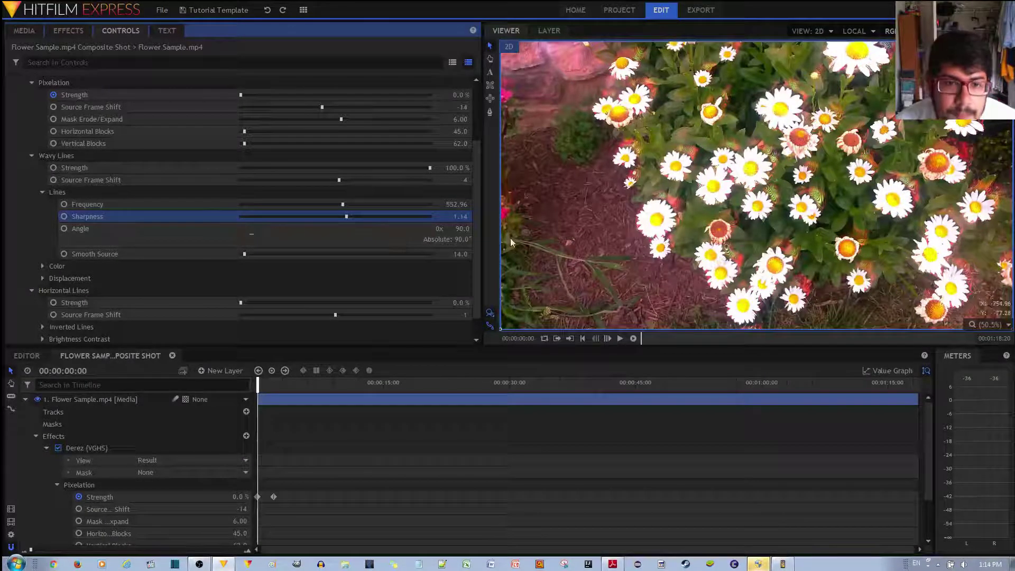
drag(347, 216, 430, 216)
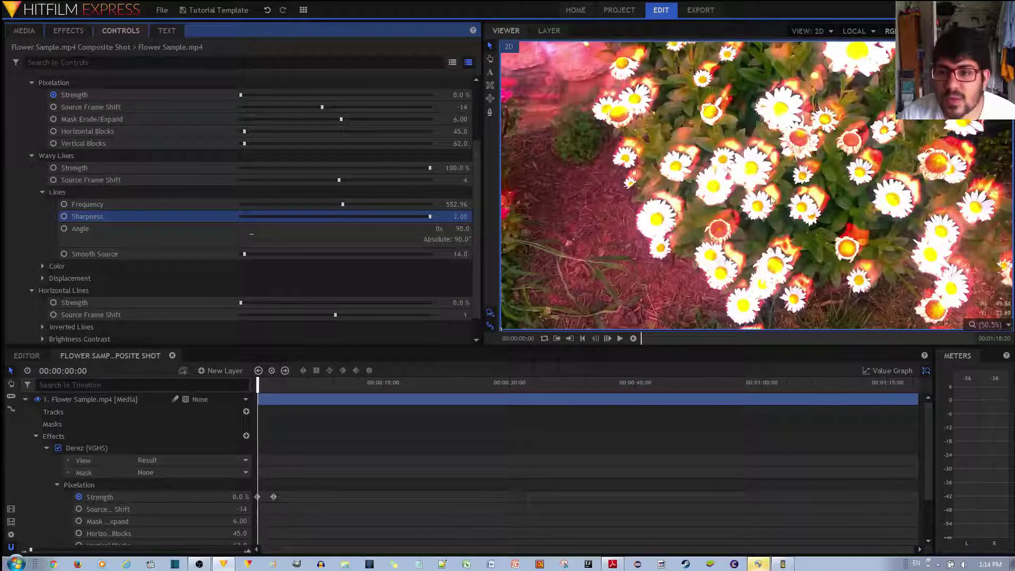
key(ctrl+z)
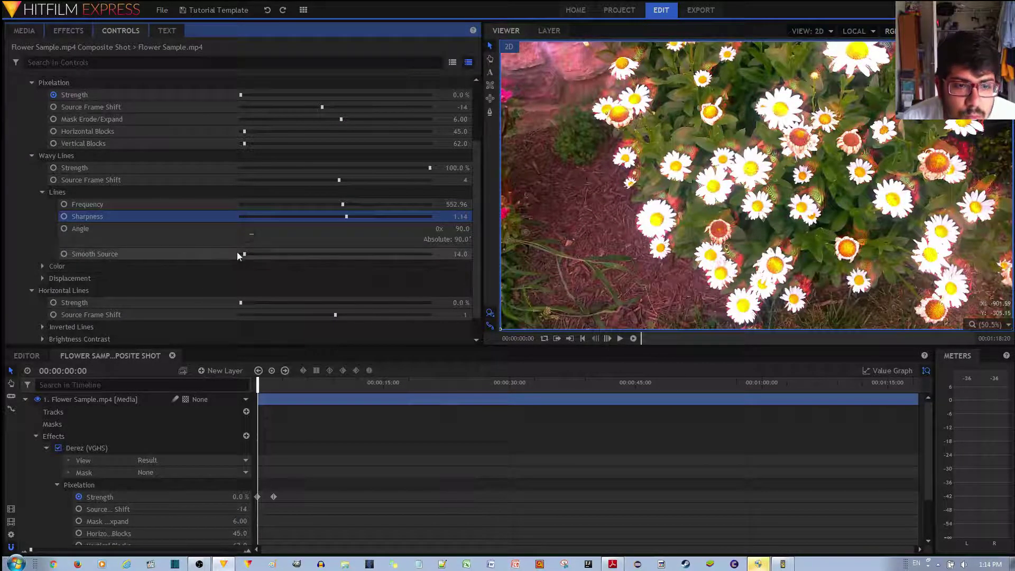
drag(237, 254, 180, 259)
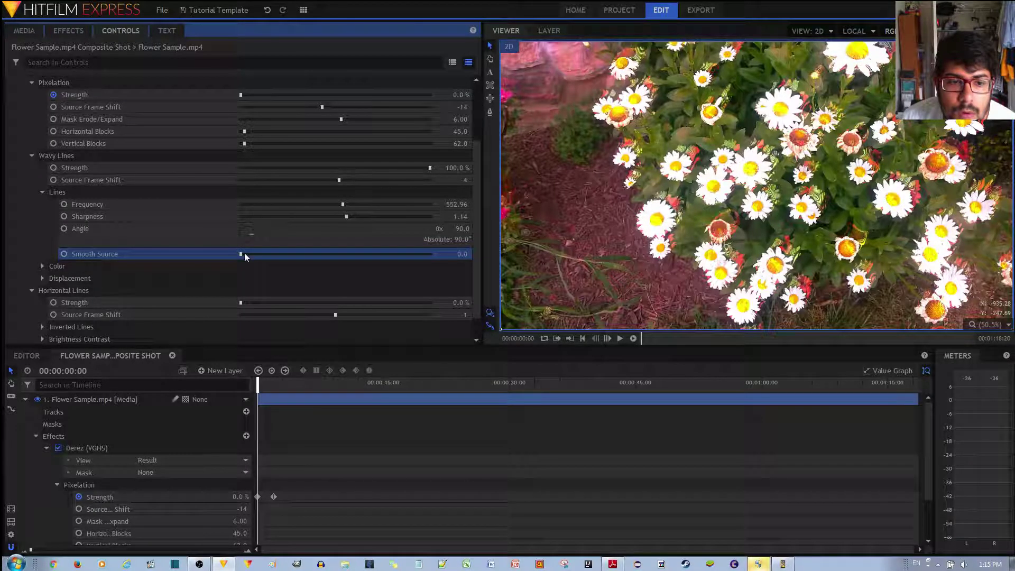
drag(242, 254, 139, 275)
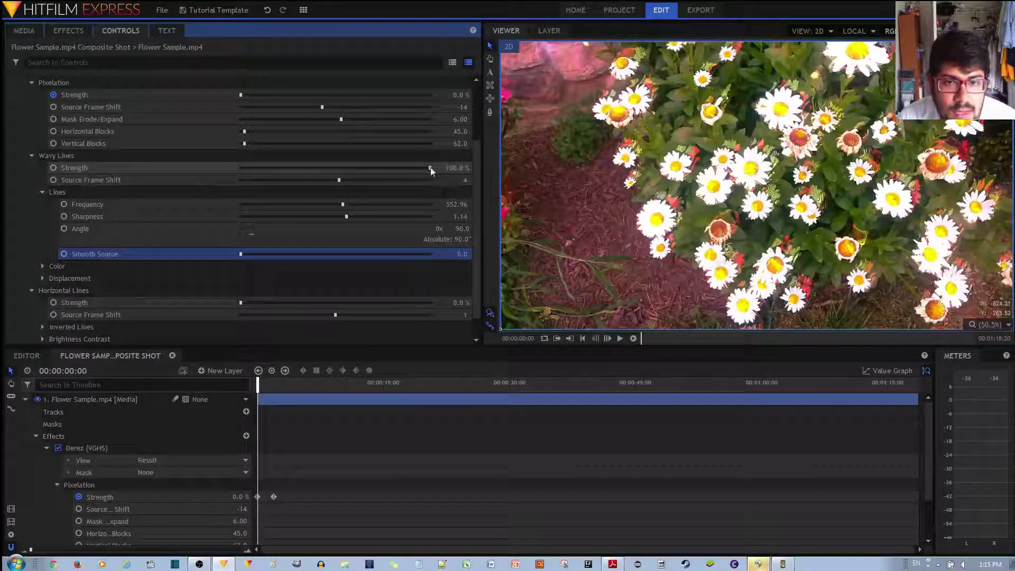
Step: Drop Wavy Lines Strength to 0%, then set Horizontal Lines Strength 100% and Source Frame Shift 100
mouse_move(431, 168)
mouse_down()
mouse_move(183, 169)
mouse_move(66, 191)
mouse_up()
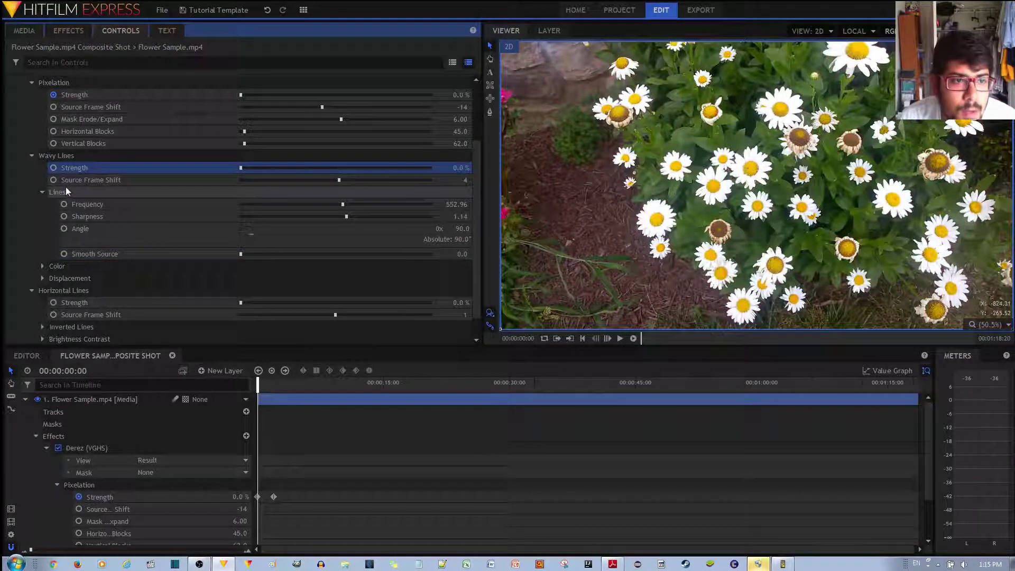
click(32, 156)
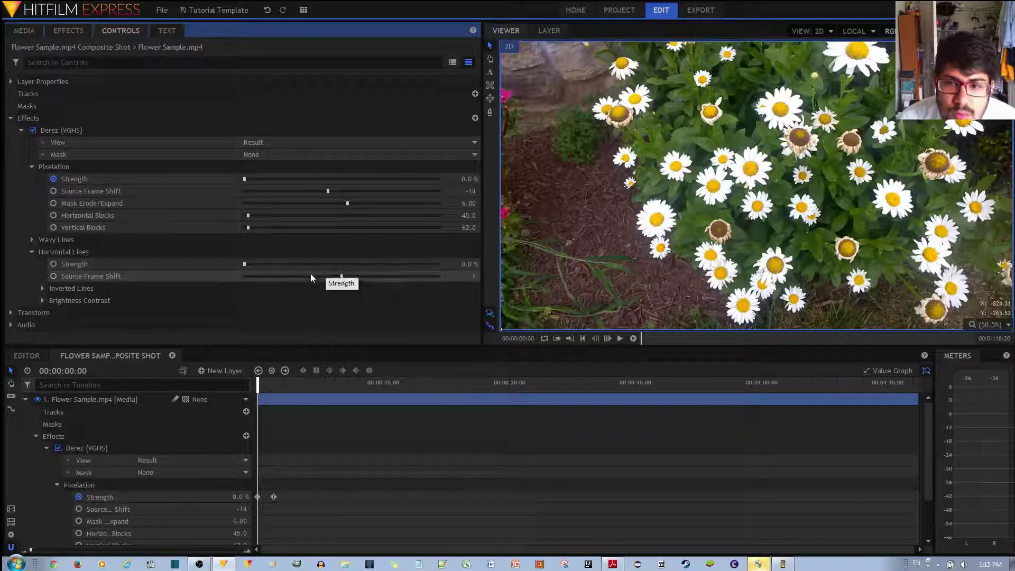
drag(244, 263, 488, 270)
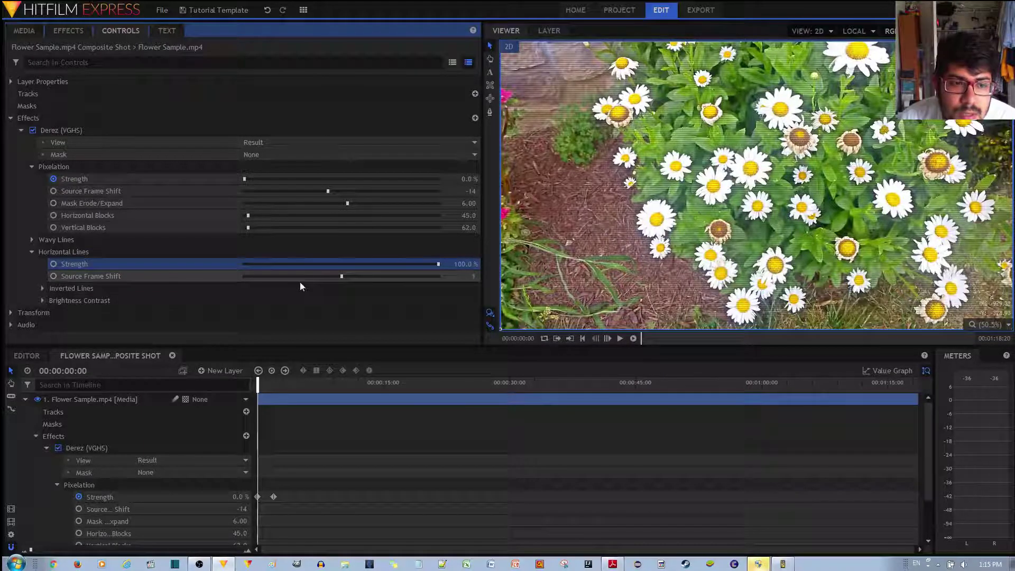
drag(342, 276, 259, 276)
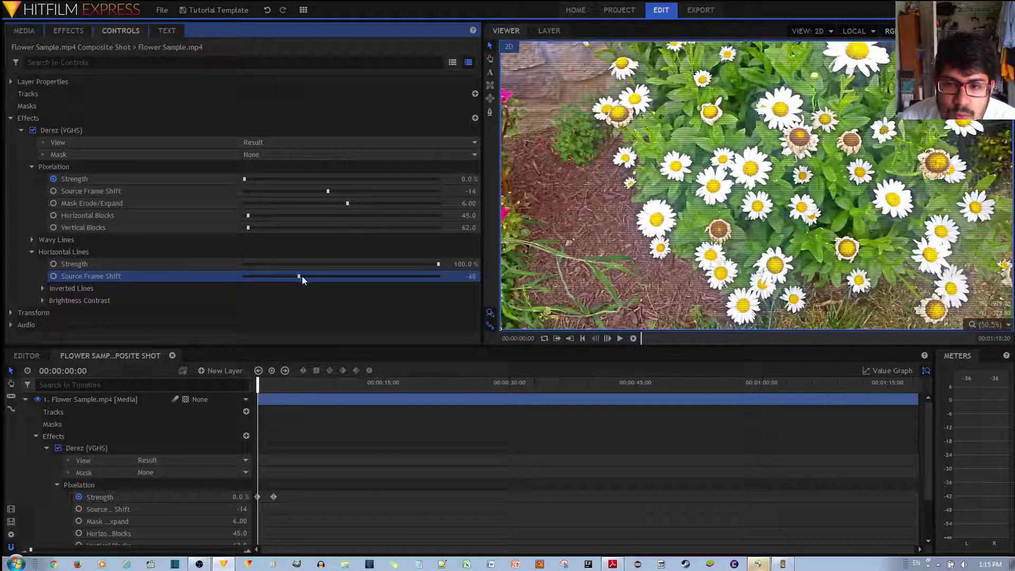
drag(350, 278, 439, 278)
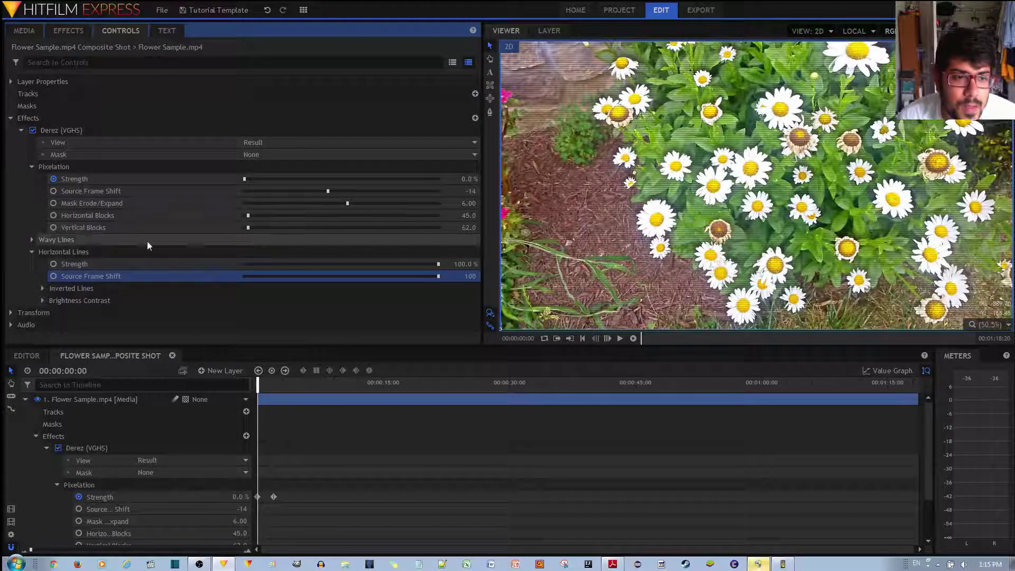
Step: Expand Inverted Lines and set the line Frequency to 419.84
click(42, 288)
scroll(191, 261, down, 3)
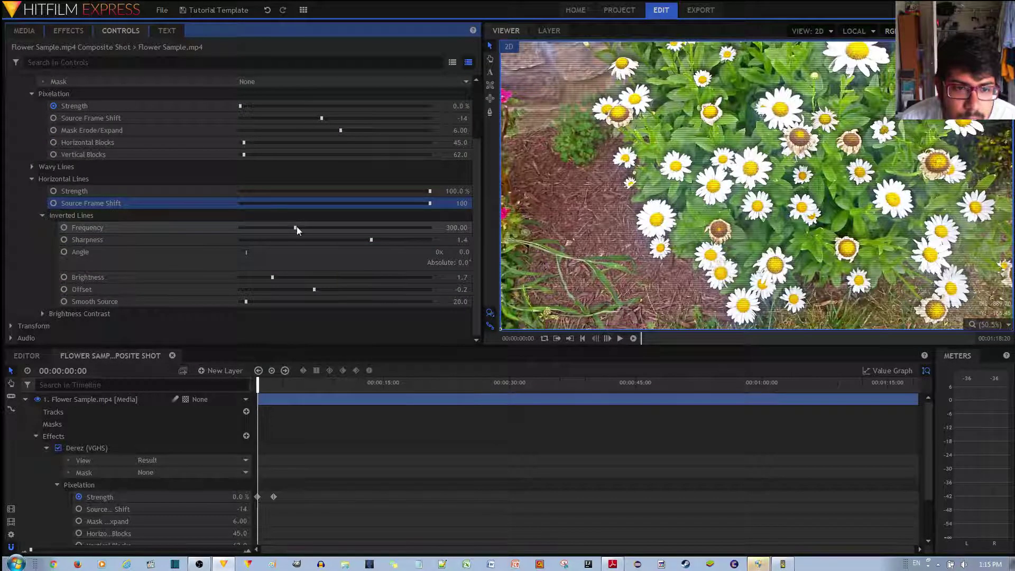
drag(297, 226, 255, 226)
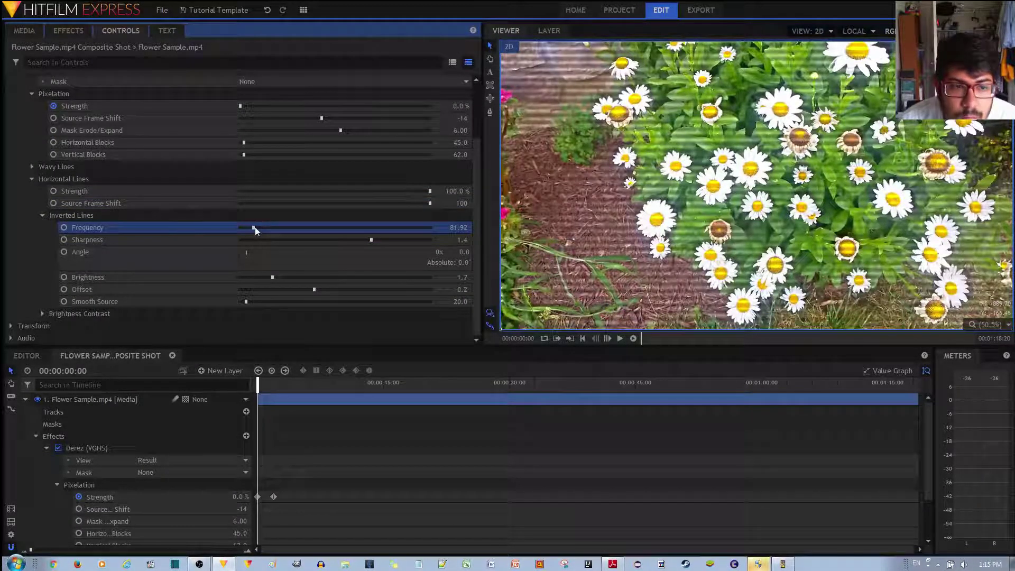
drag(255, 227, 316, 233)
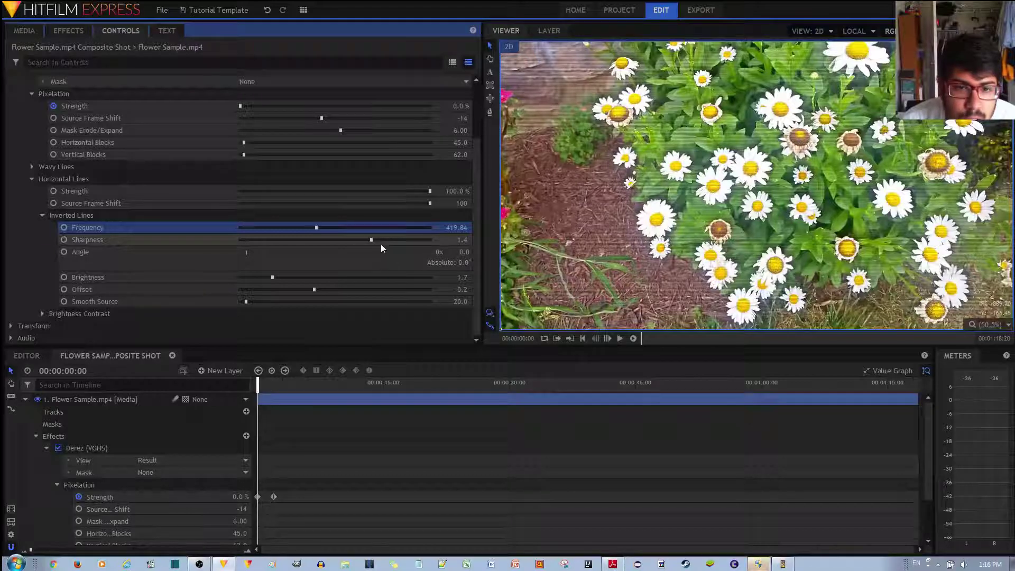
Step: Adjust the inverted lines' Sharpness, undoing trial values, until it reads 1.00
drag(372, 240, 285, 245)
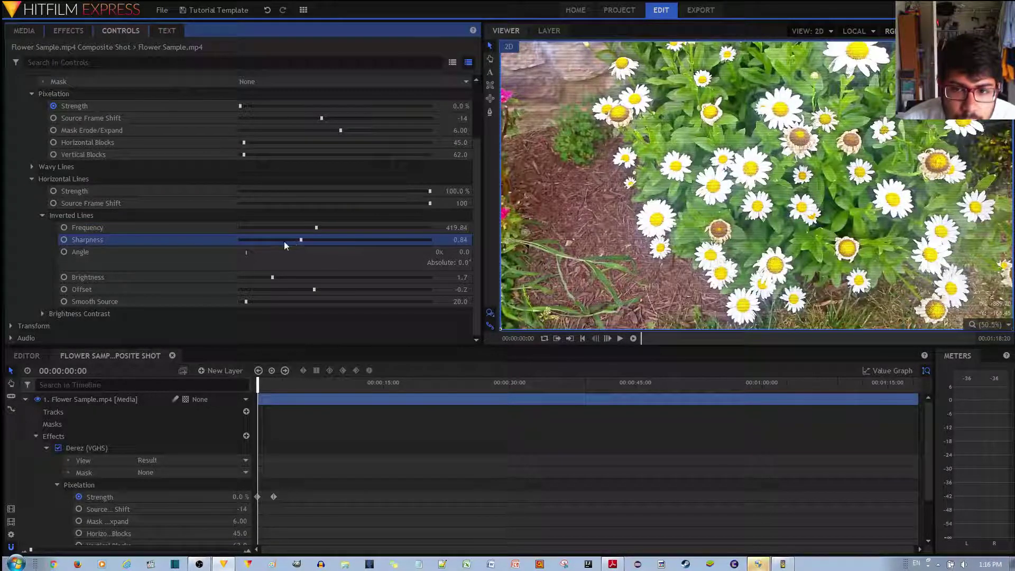
key(ctrl+z)
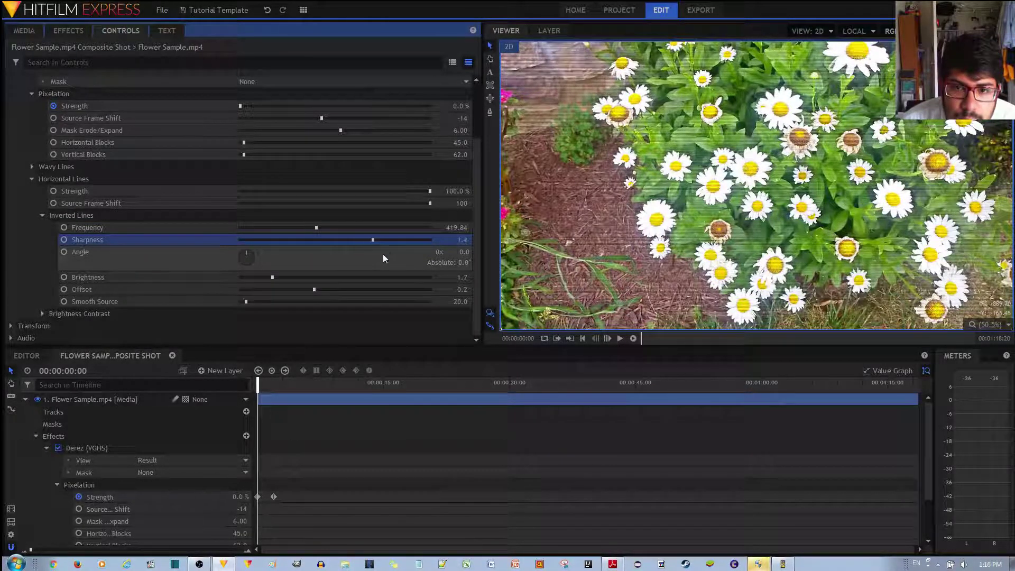
key(ctrl+z)
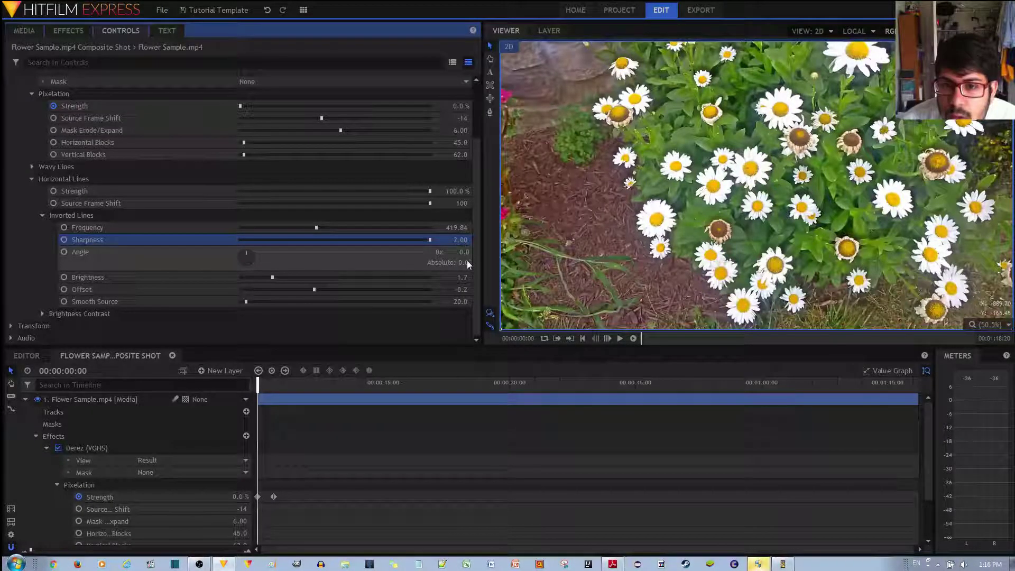
key(ctrl+z)
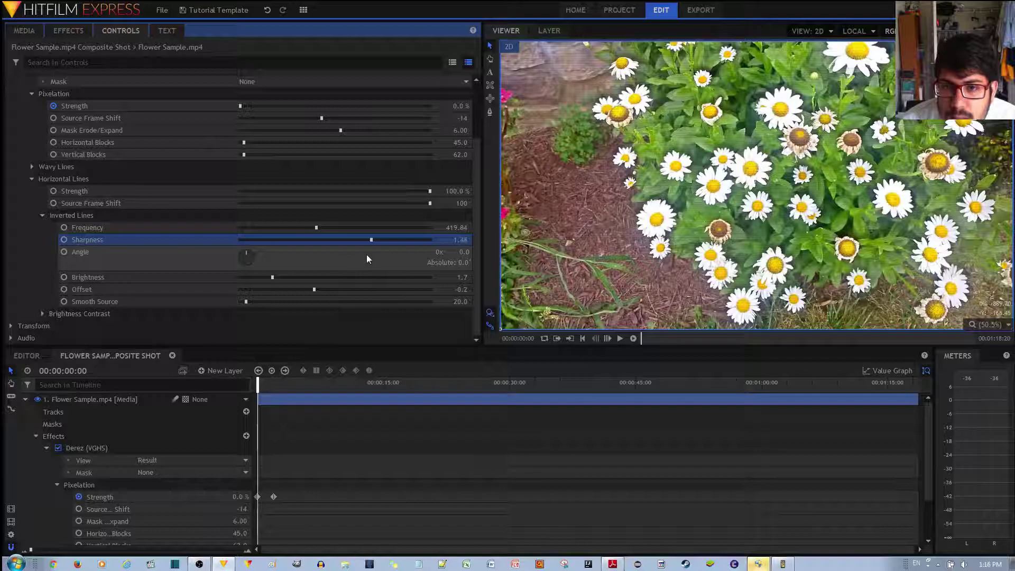
drag(366, 254, 302, 252)
drag(231, 251, 320, 254)
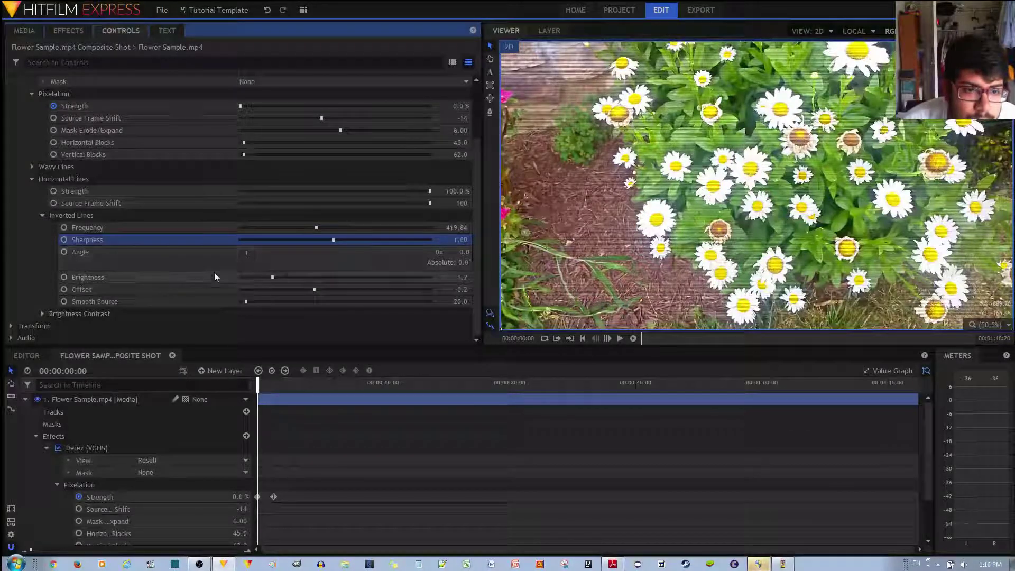
drag(248, 254, 251, 258)
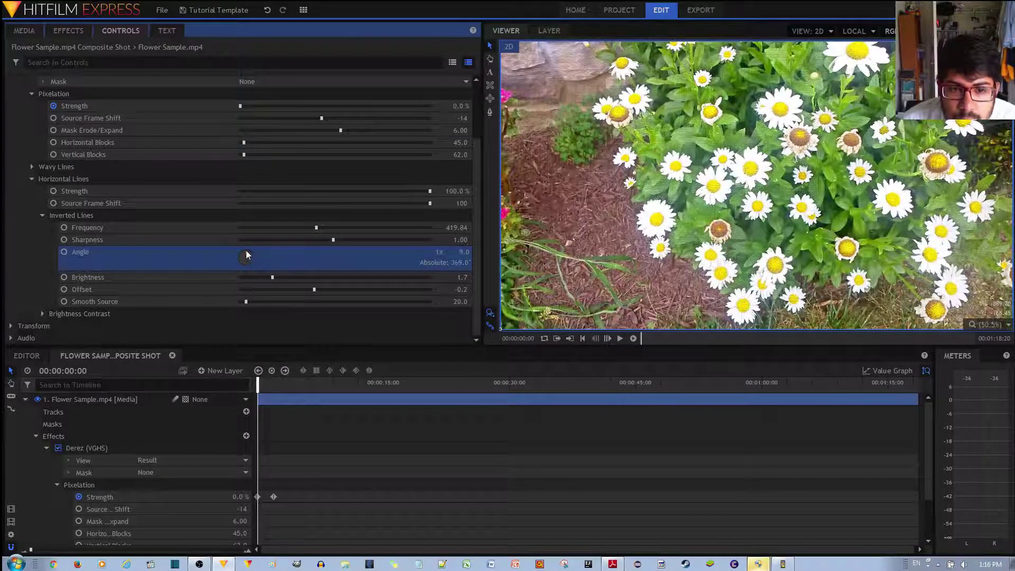
Step: Set the inverted lines' Angle to 135°, Brightness to 10 and Offset to -0.46
drag(246, 249, 439, 285)
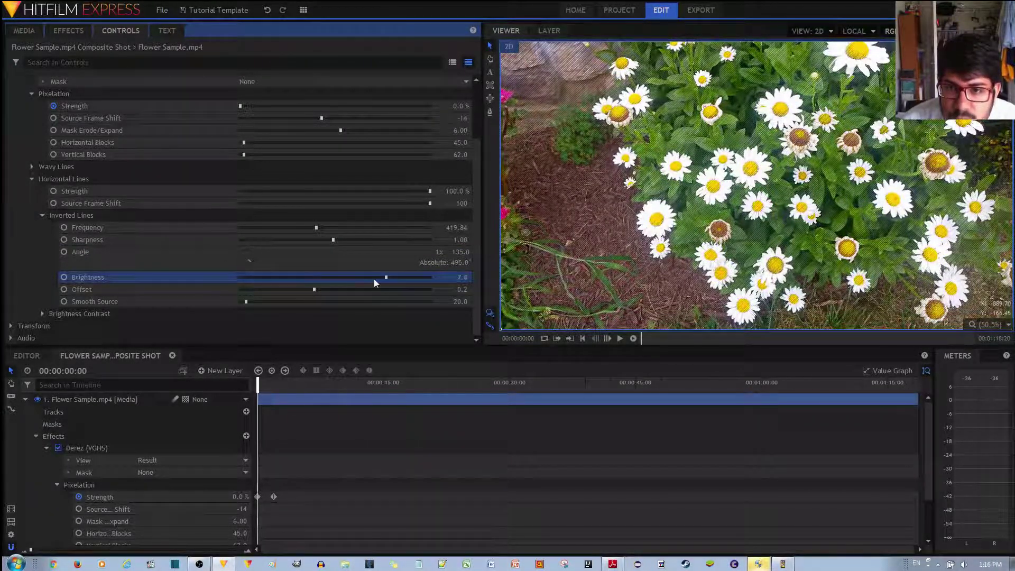
drag(373, 278, 438, 280)
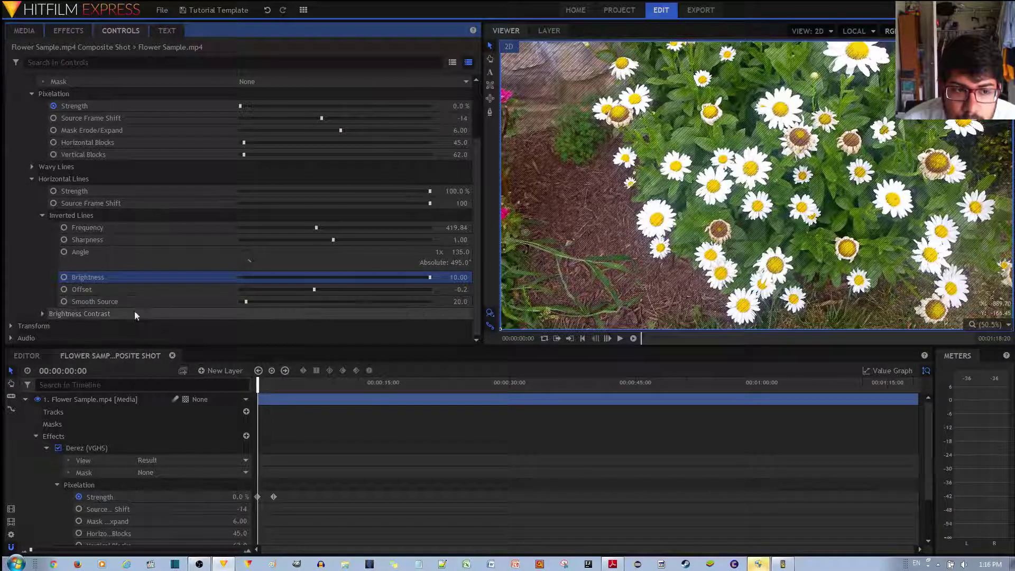
click(432, 278)
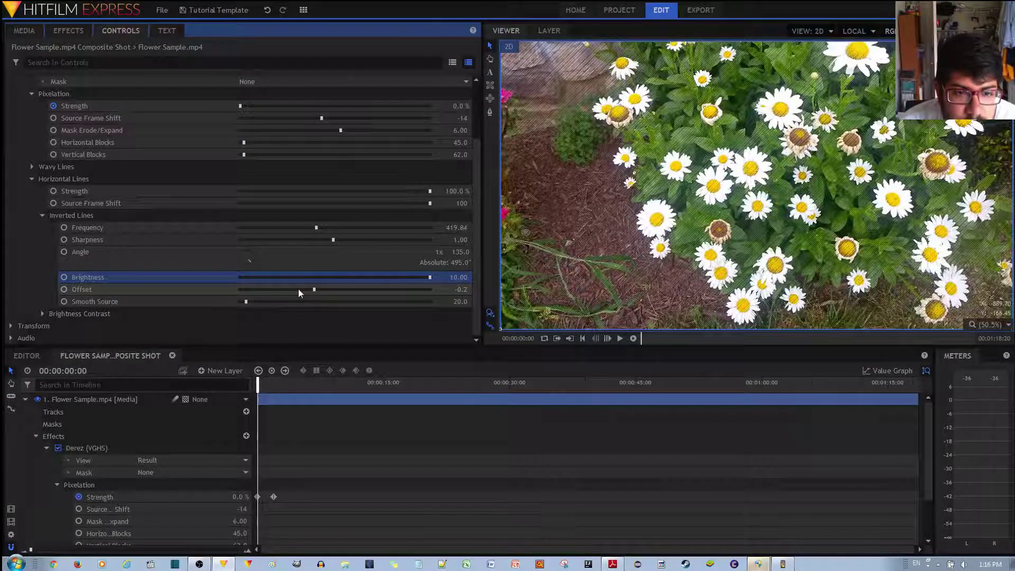
drag(314, 290, 231, 290)
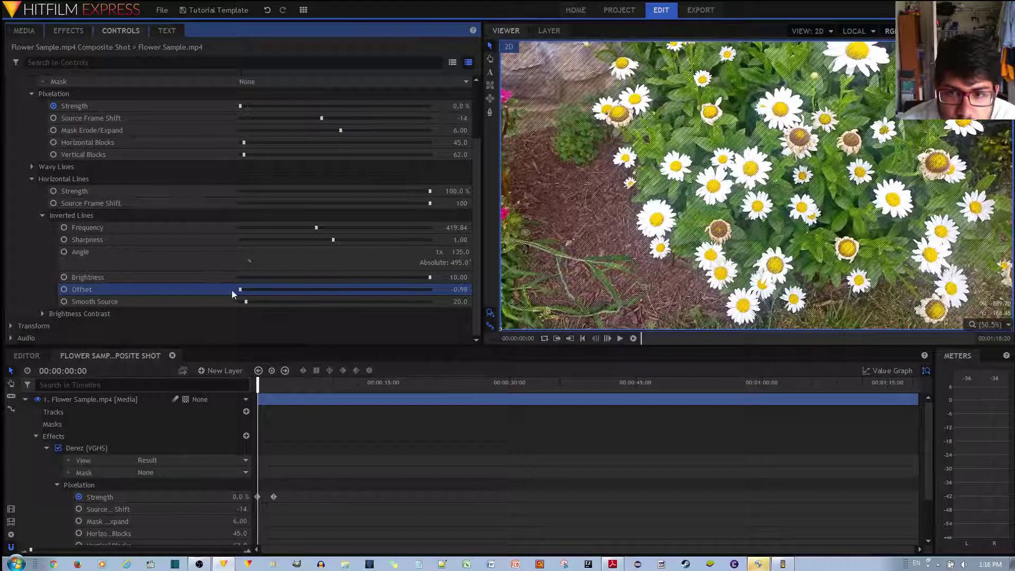
drag(290, 300, 199, 291)
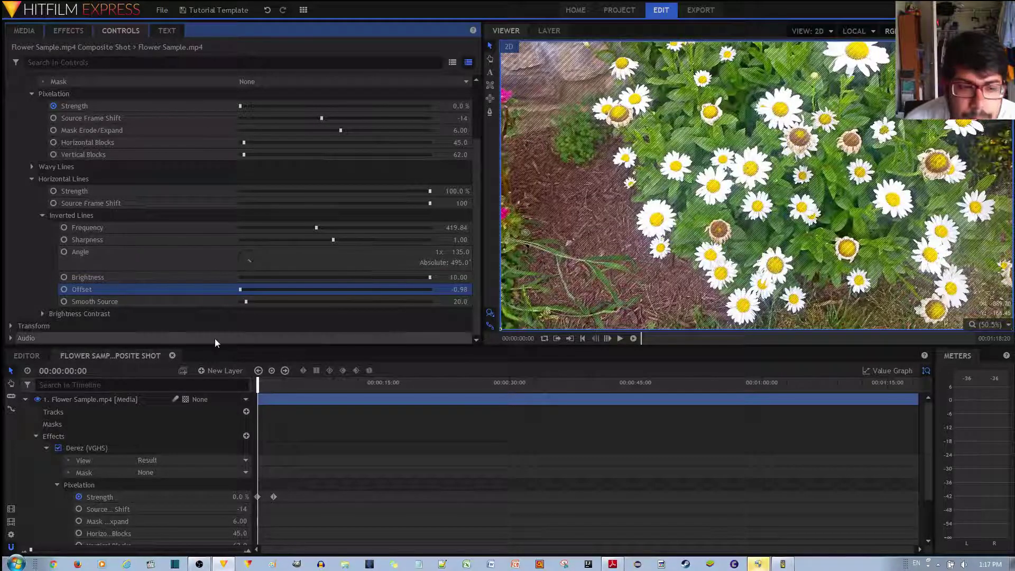
click(290, 291)
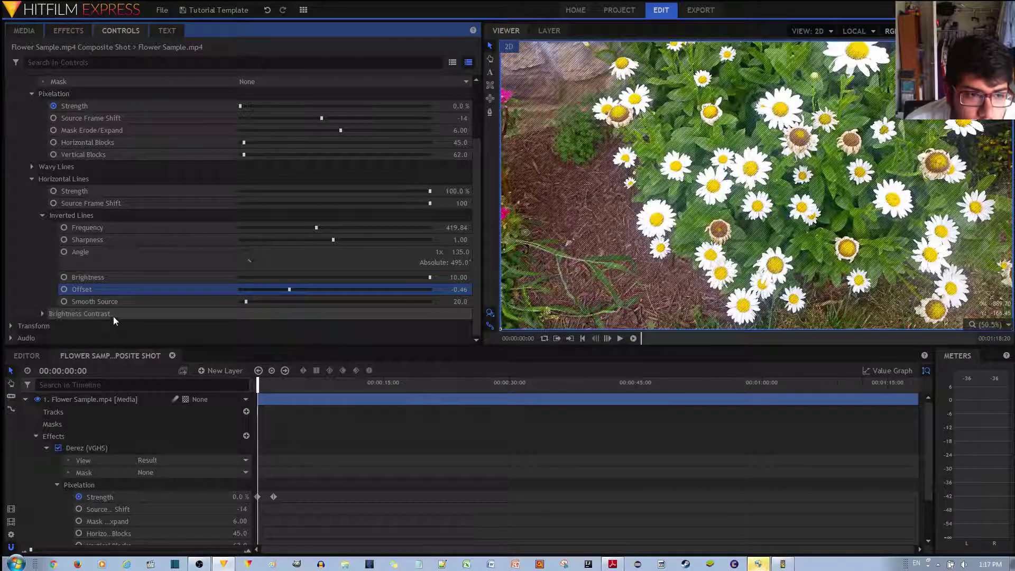
Step: Raise the inverted lines' Smooth Source to about 215
drag(246, 302, 353, 303)
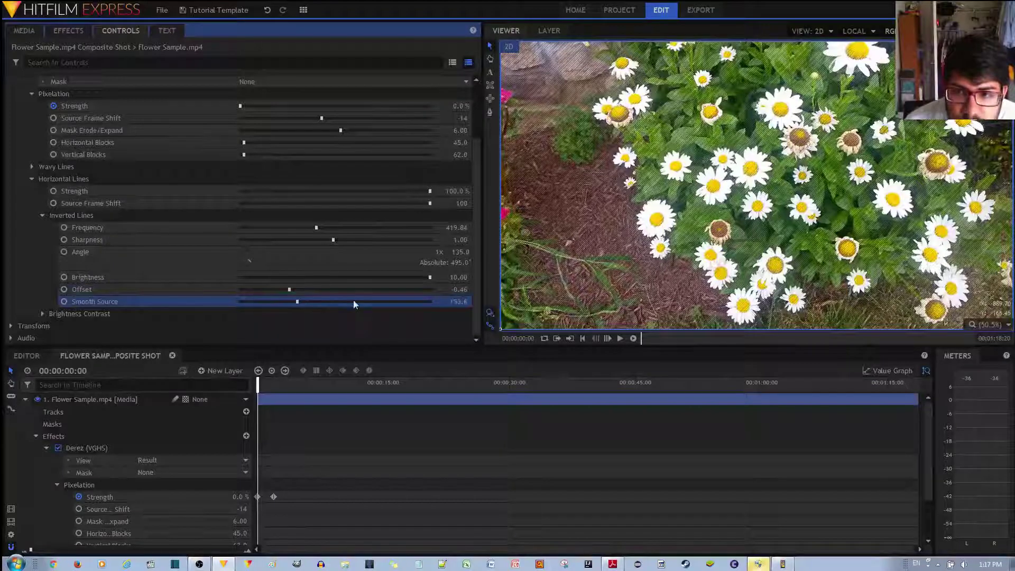
drag(455, 306, 150, 314)
drag(222, 322, 419, 321)
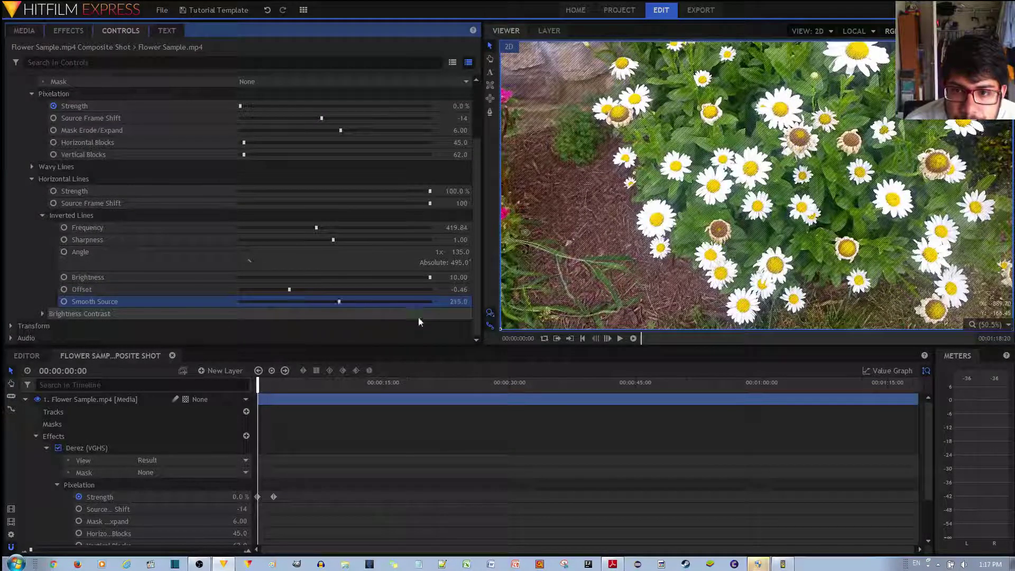
Step: Expand Brightness Contrast and push Contrast to 100
click(42, 314)
scroll(53, 311, down, 1)
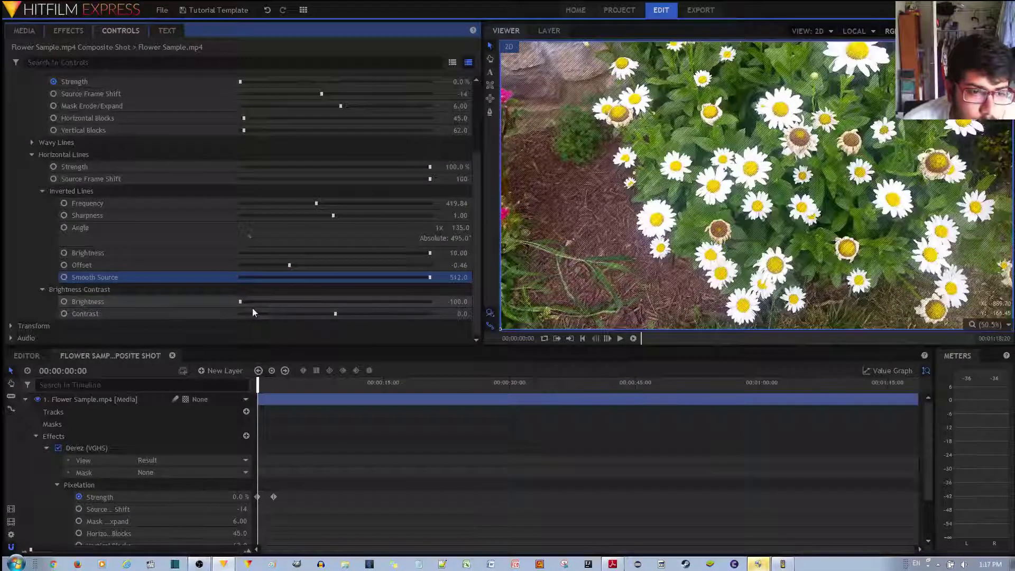
drag(237, 302, 197, 320)
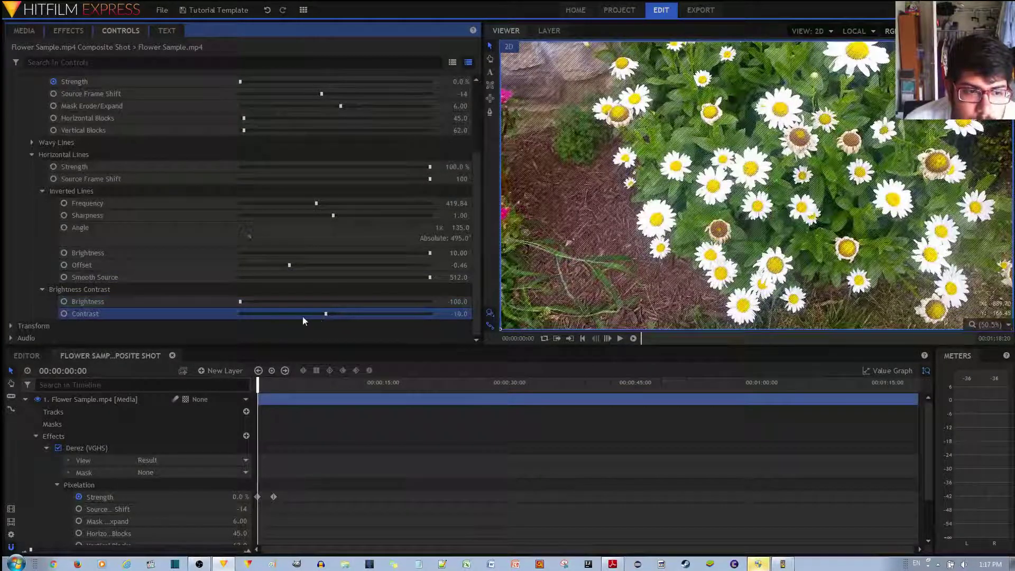
drag(299, 315, 430, 313)
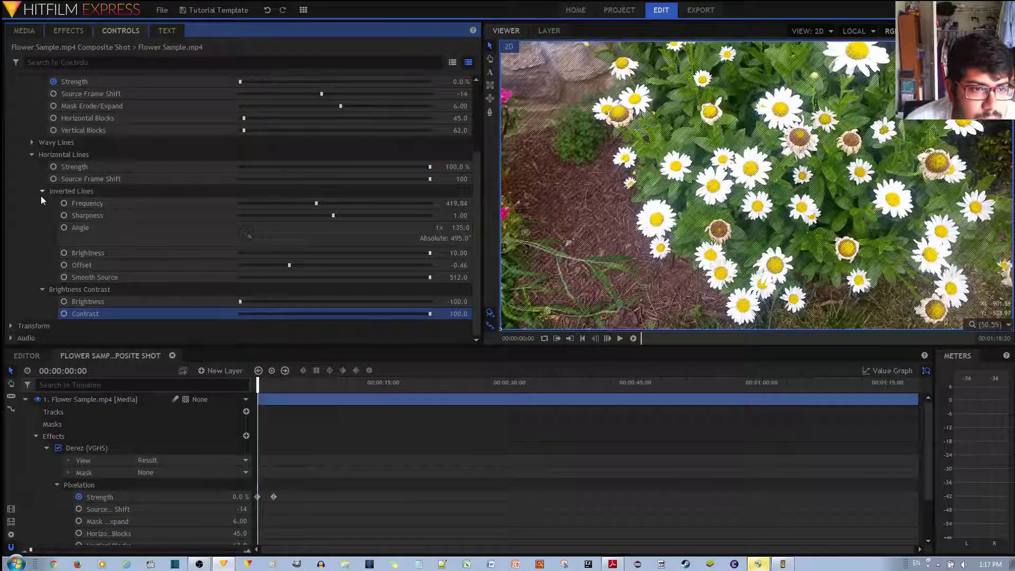
scroll(40, 196, up, 3)
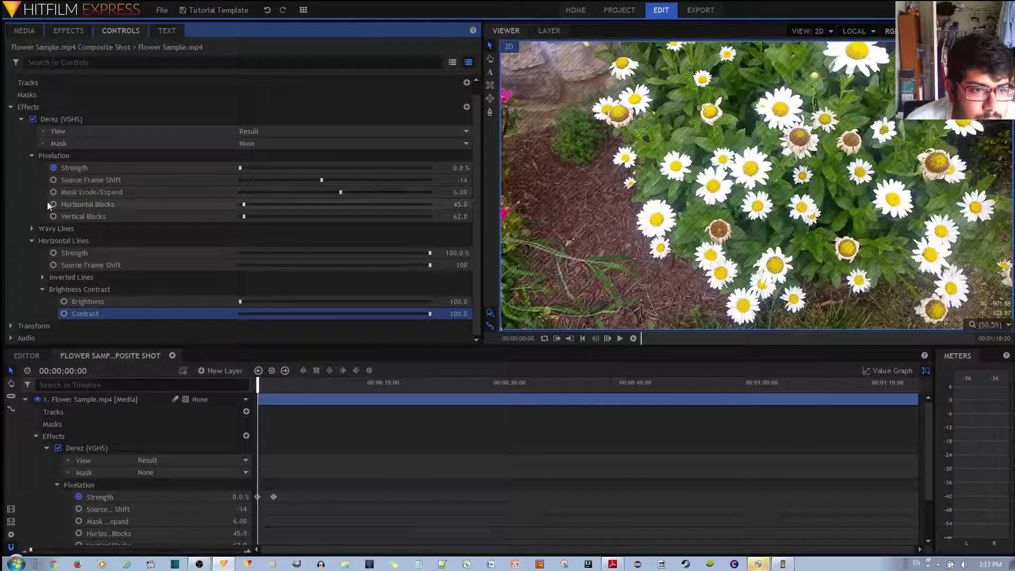
Step: Collapse the Inverted Lines and Horizontal Lines groups in the Derez controls
click(43, 277)
click(69, 241)
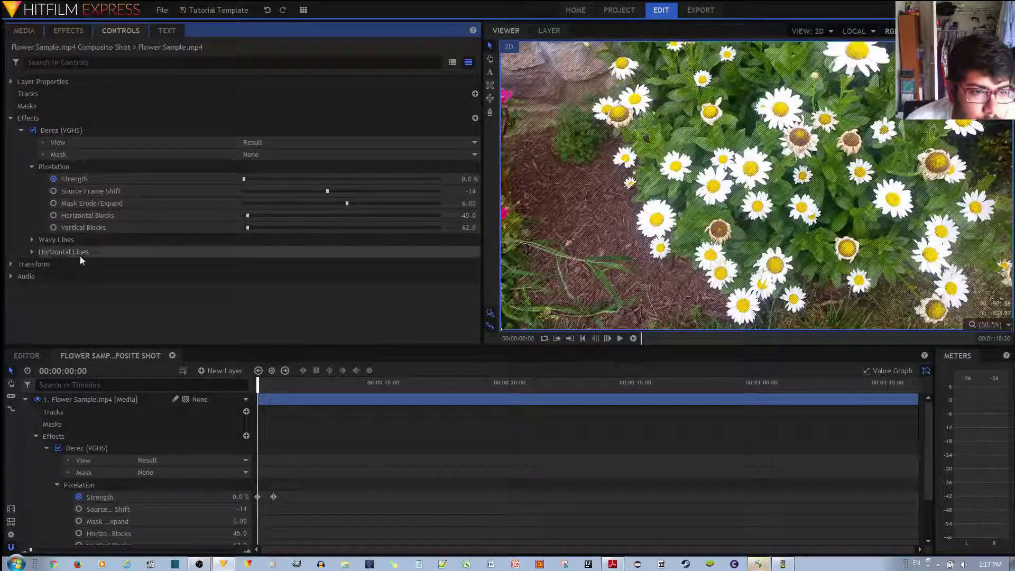